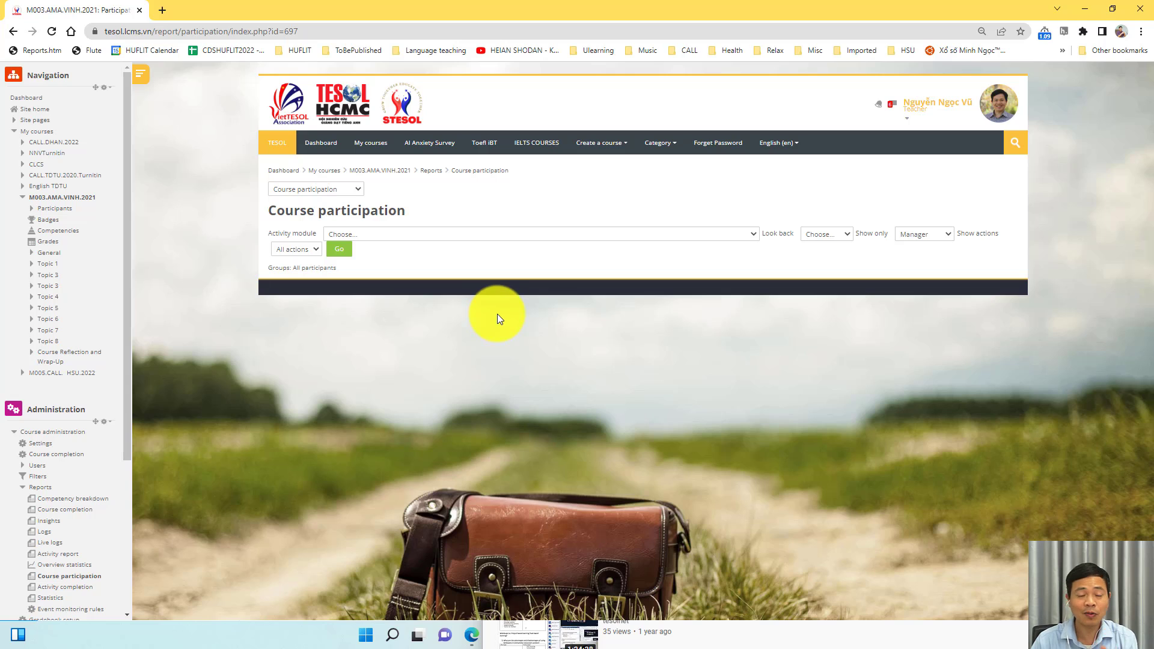
- Generate the participation report for the forum "What are common pronunciation mistakes of Vietnamese learners?"
{"action": "left_click", "coordinate": [470, 236]}
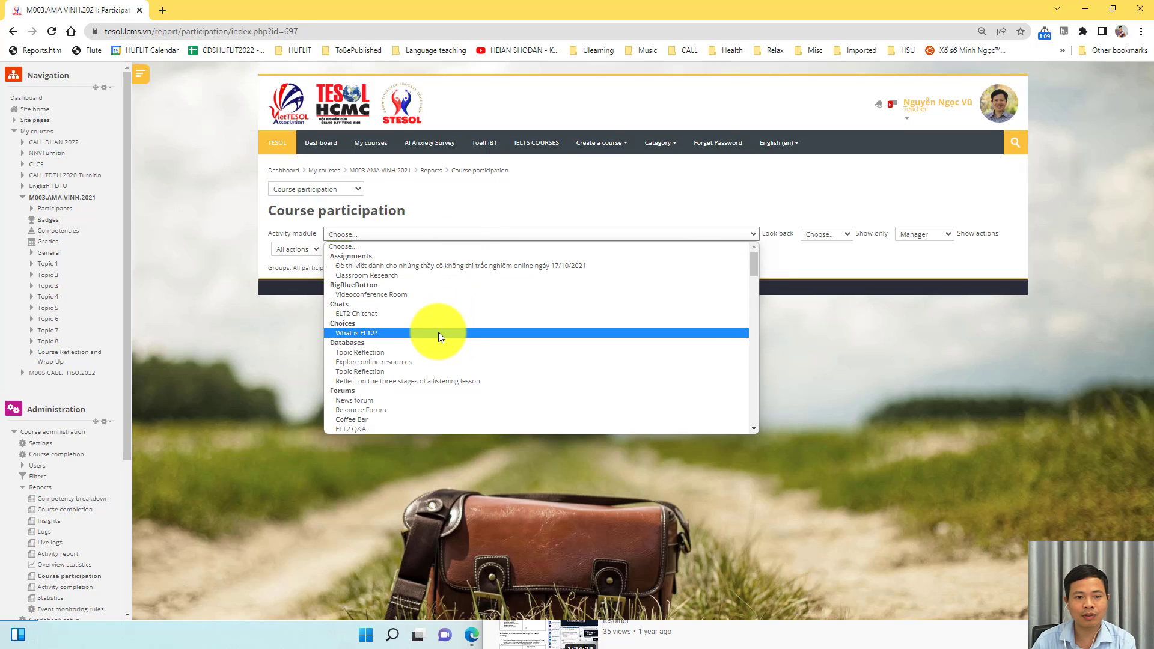
{"action": "scroll", "coordinate": [438, 333], "scroll_direction": "down", "scroll_amount": 10}
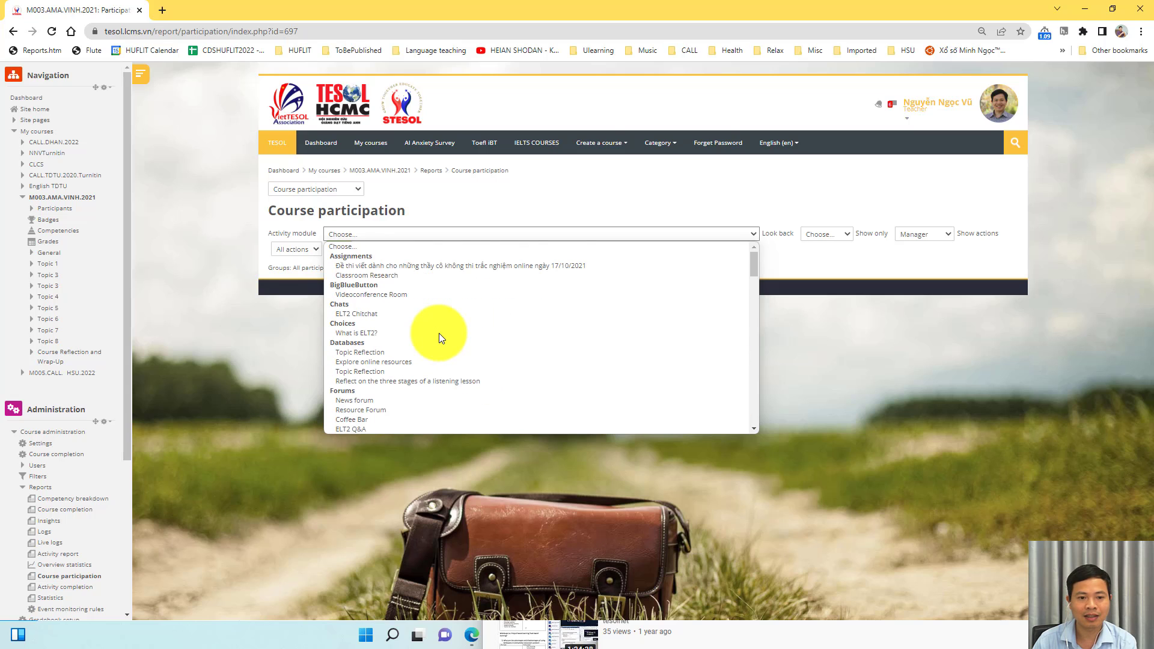
{"action": "scroll", "coordinate": [439, 333], "scroll_direction": "down", "scroll_amount": 2}
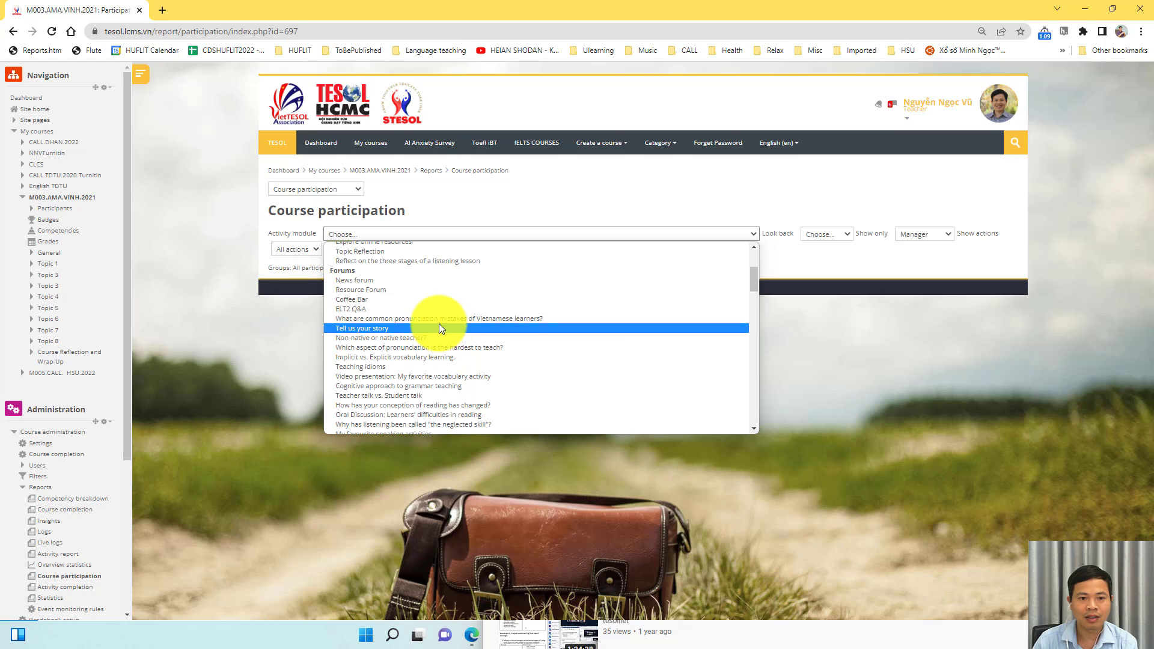
{"action": "left_click", "coordinate": [430, 319]}
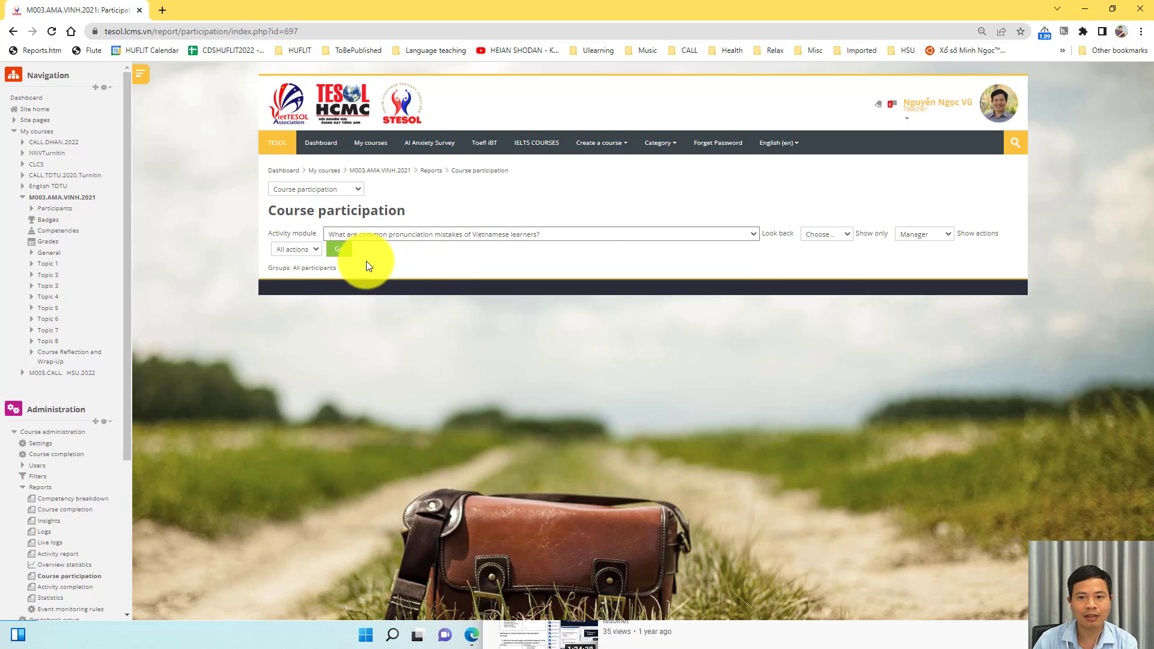
{"action": "left_click", "coordinate": [340, 249]}
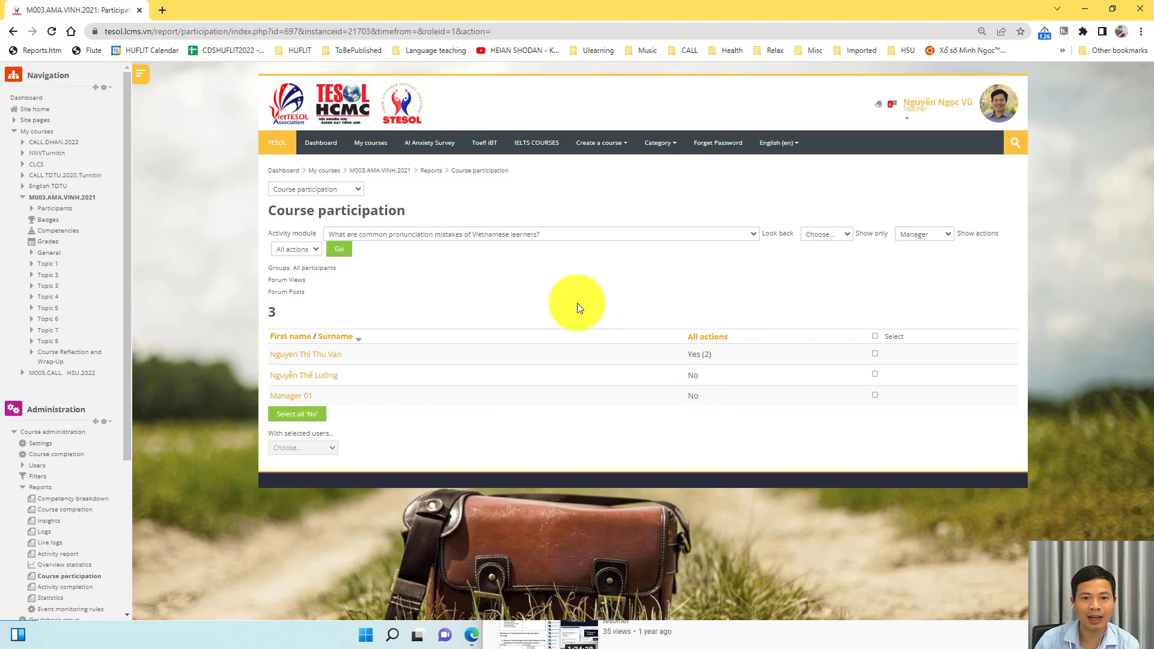
- Set the look-back period to 10 months and regenerate the participation report
{"action": "left_click", "coordinate": [537, 235]}
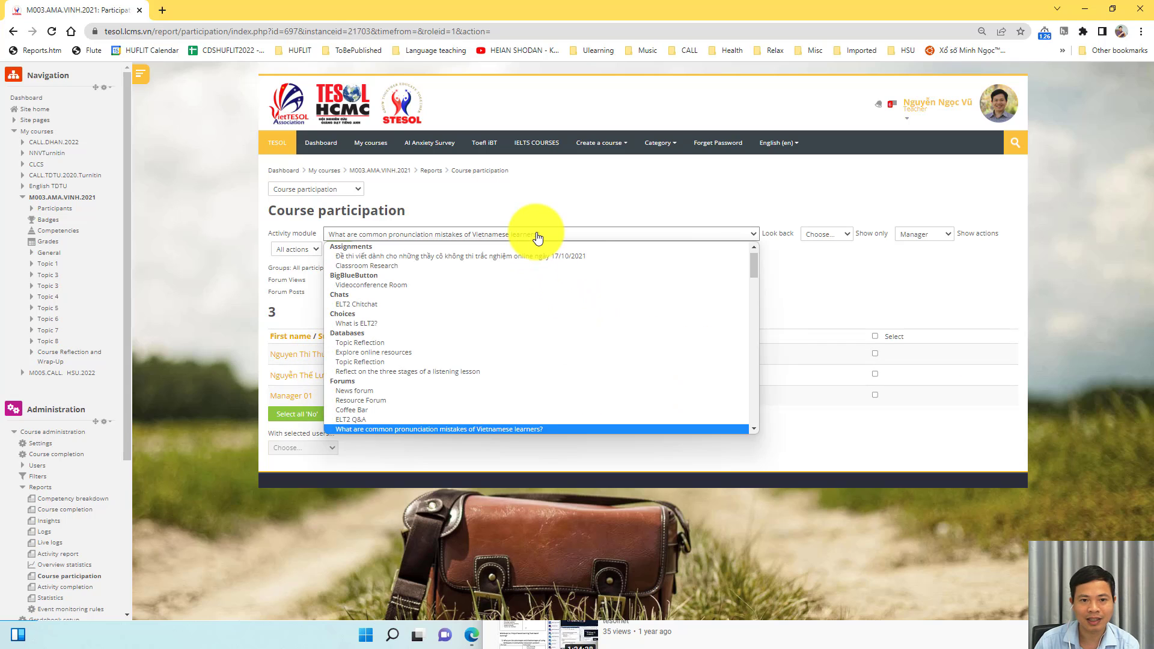
{"action": "left_click", "coordinate": [811, 273]}
{"action": "left_click", "coordinate": [832, 234]}
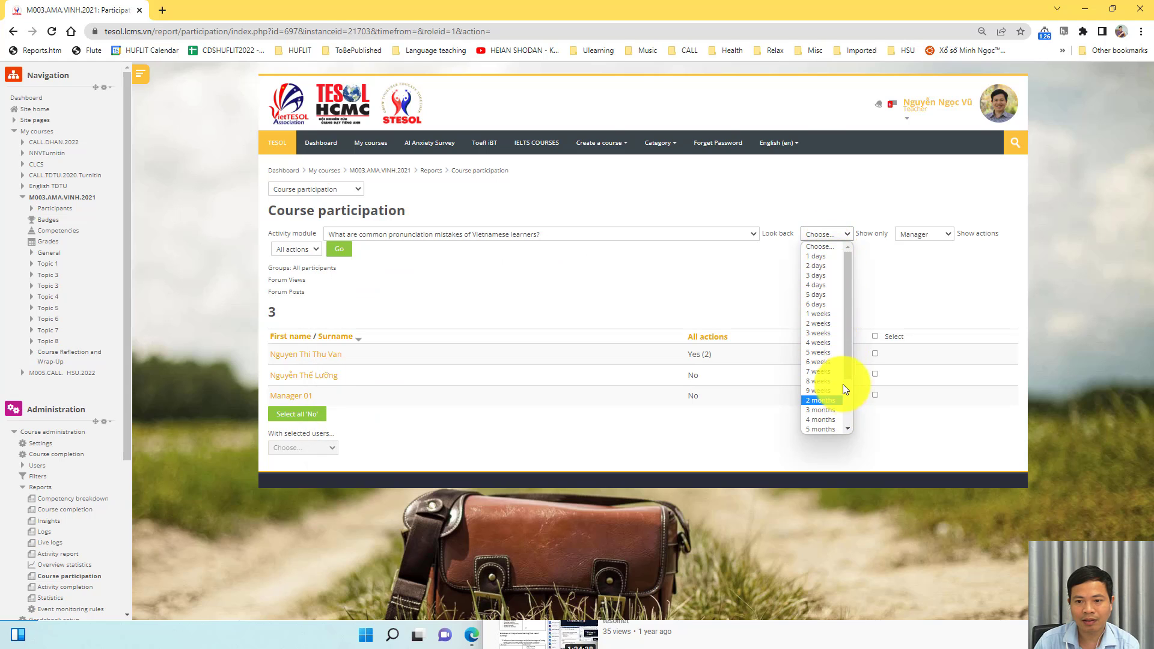
{"action": "scroll", "coordinate": [845, 389], "scroll_direction": "down", "scroll_amount": 2}
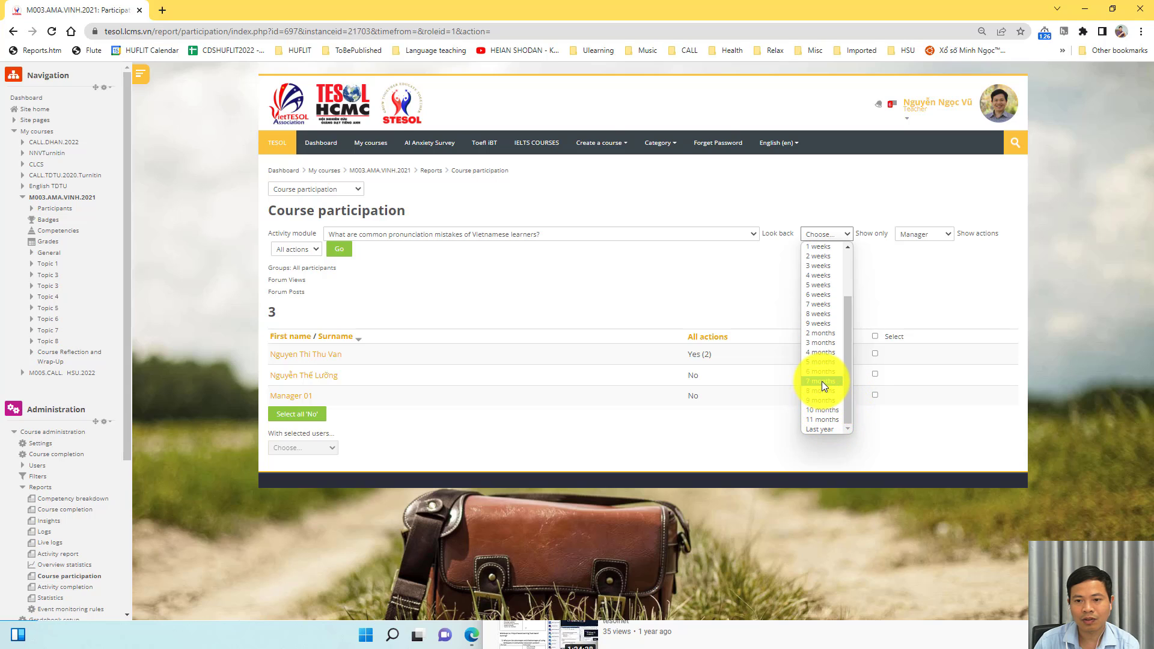
{"action": "left_click", "coordinate": [823, 410]}
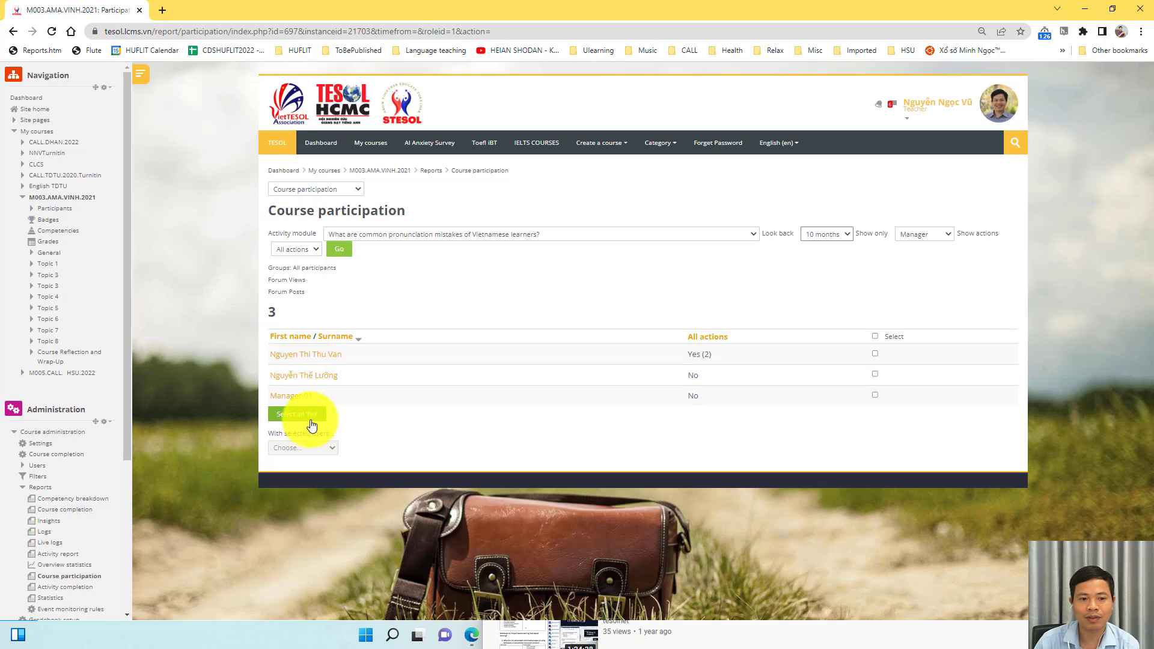
{"action": "left_click", "coordinate": [334, 250]}
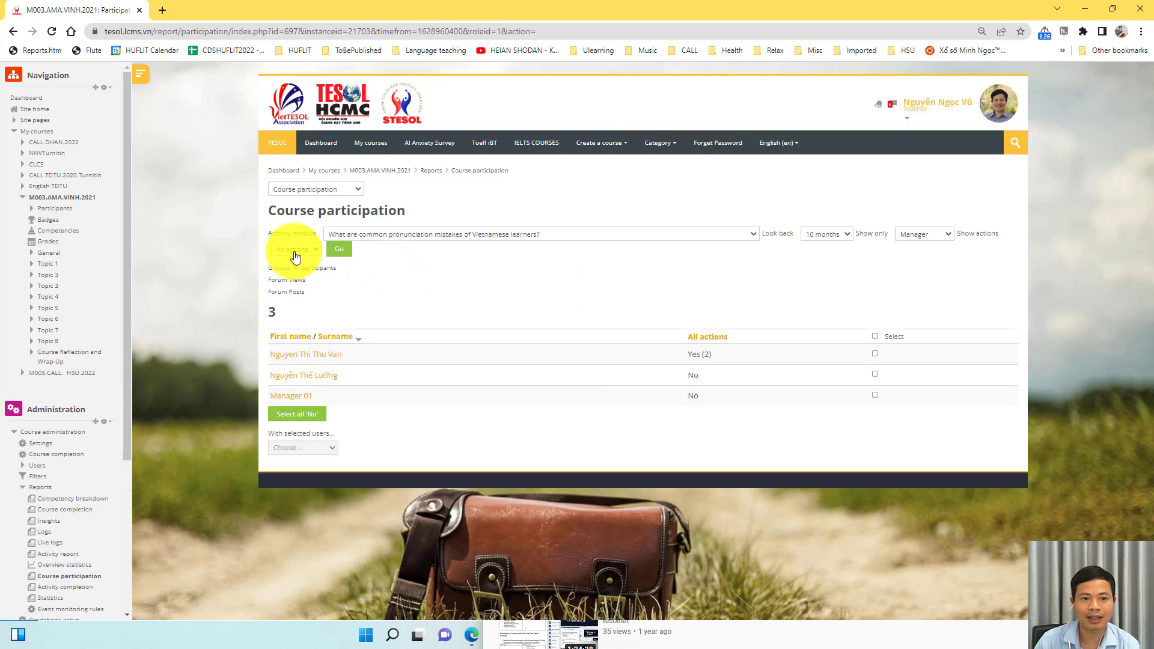
{"action": "left_click", "coordinate": [295, 250]}
{"action": "left_click", "coordinate": [489, 283]}
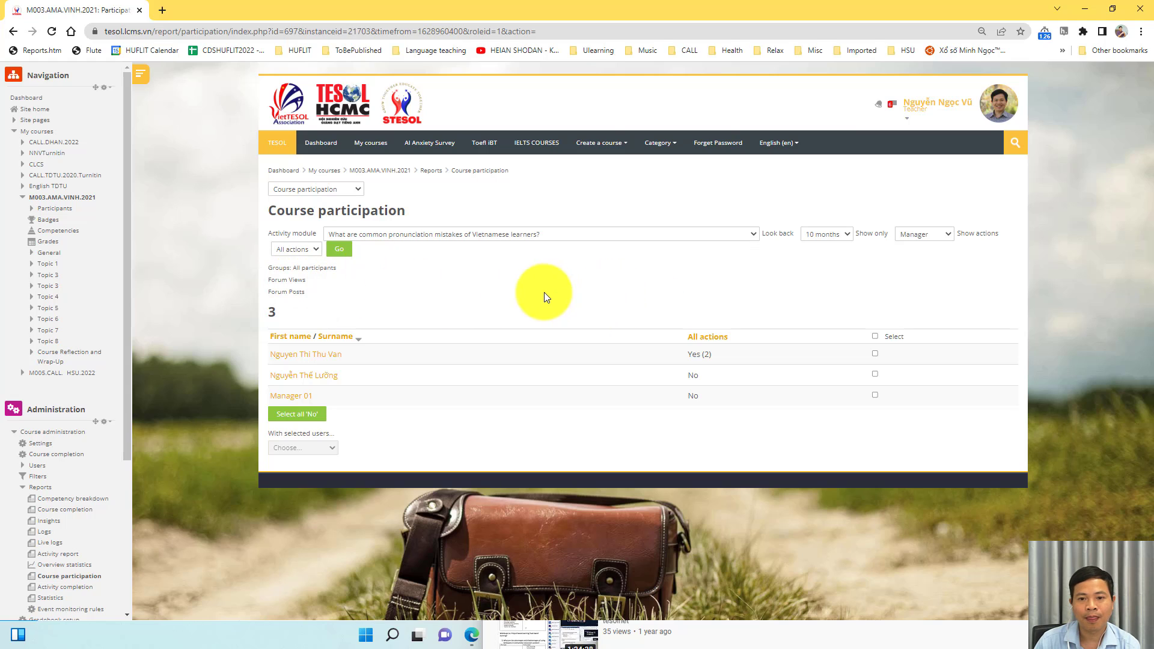
- Generate the participation report for the "End of course feedbacks" questionnaire
{"action": "left_click", "coordinate": [682, 235]}
{"action": "left_click_drag", "start_coordinate": [756, 266], "coordinate": [755, 340]}
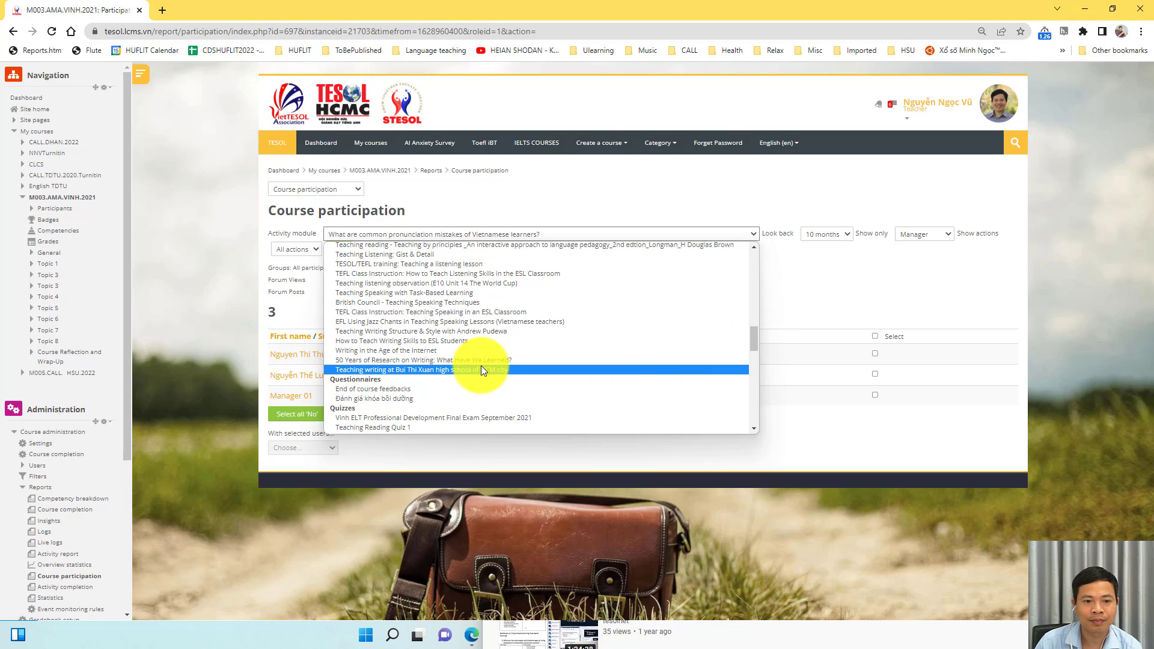
{"action": "left_click", "coordinate": [388, 388]}
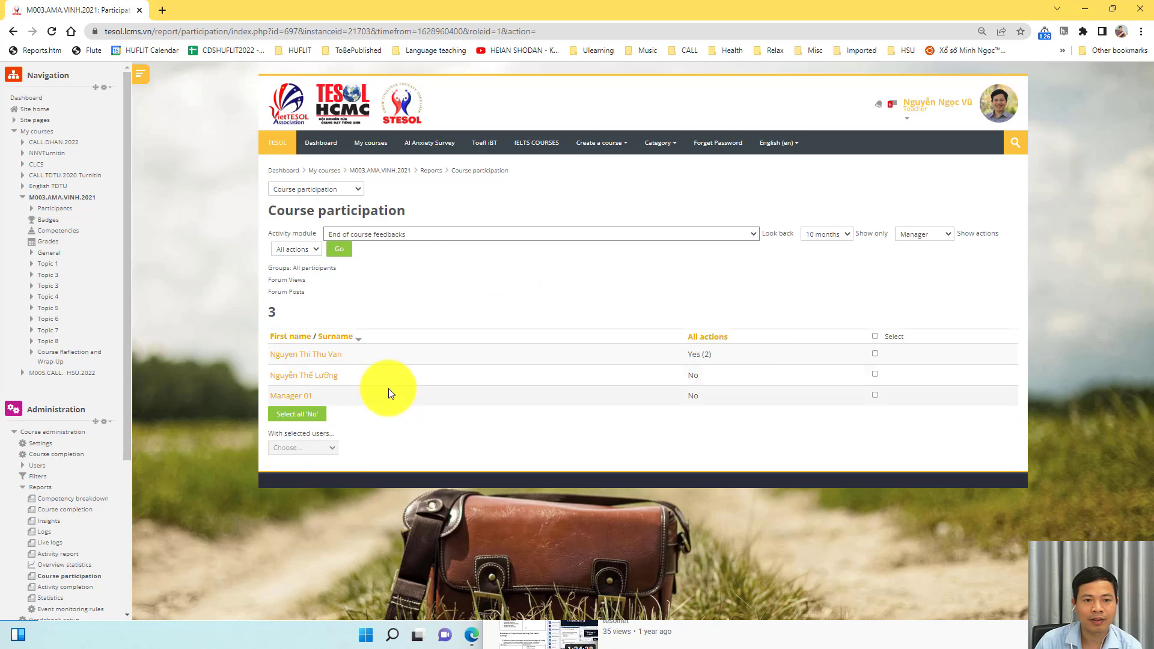
{"action": "left_click", "coordinate": [341, 251]}
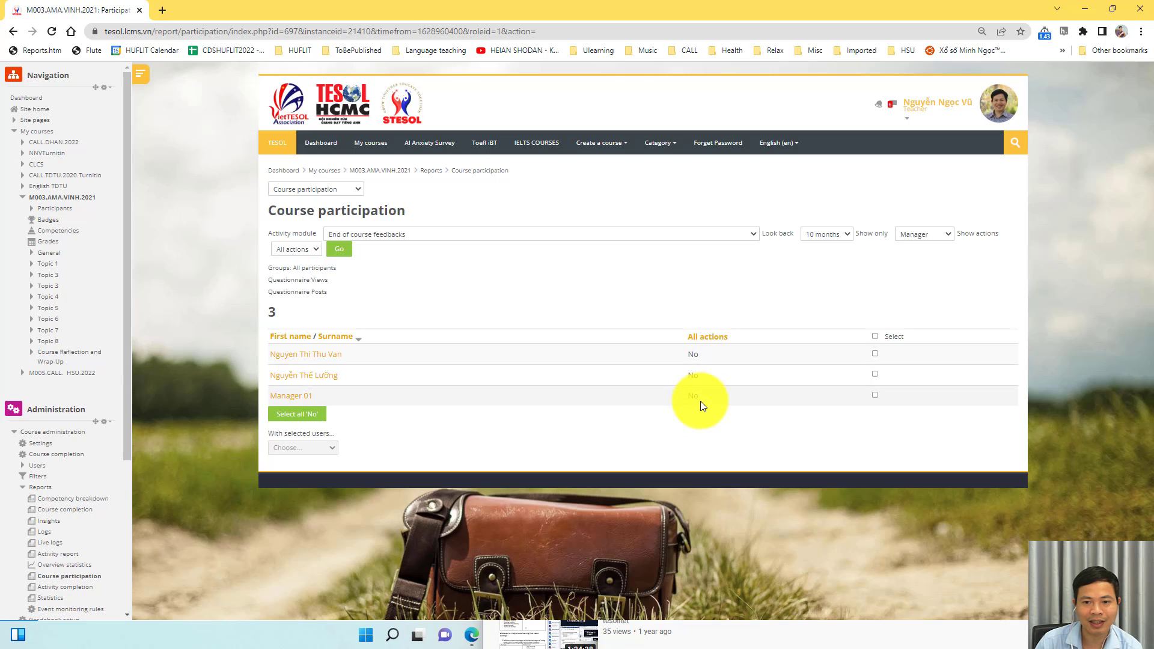
- Sort the participant table by all actions and reset the table preferences
{"action": "left_click", "coordinate": [709, 337]}
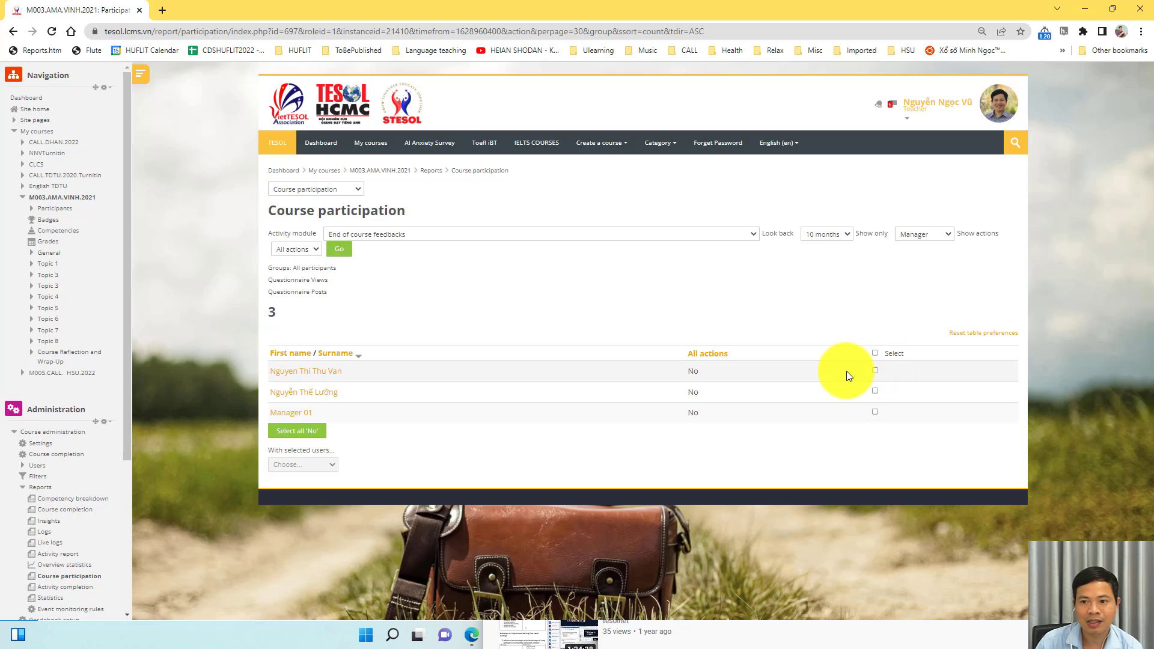
{"action": "left_click", "coordinate": [992, 335]}
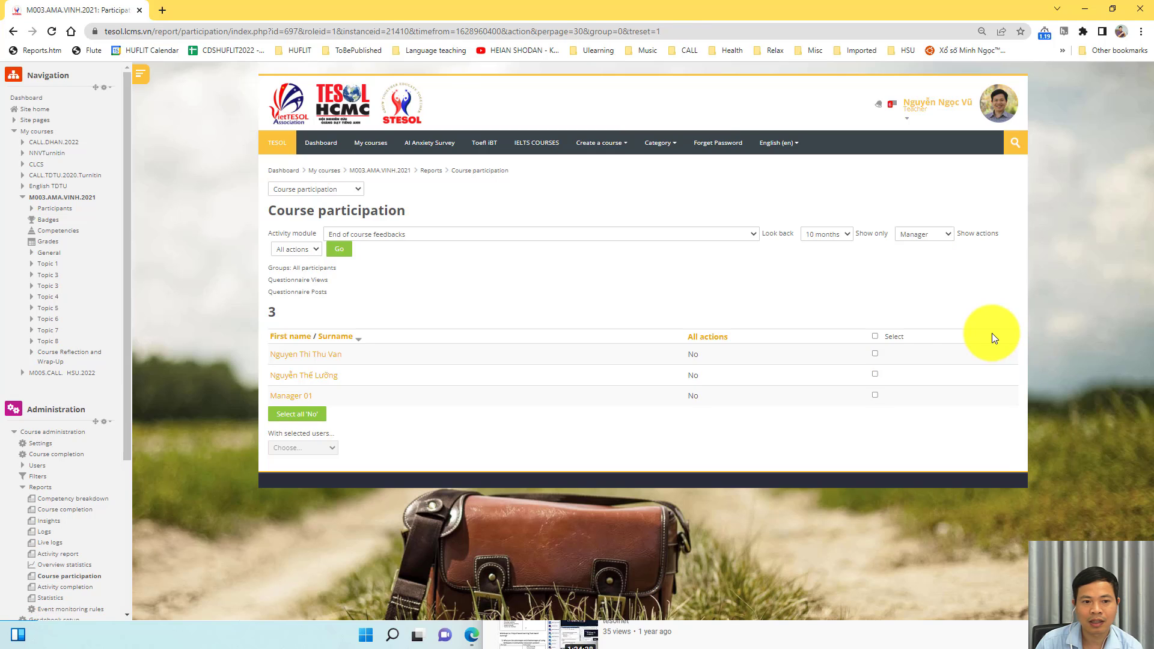
{"action": "left_click", "coordinate": [307, 419]}
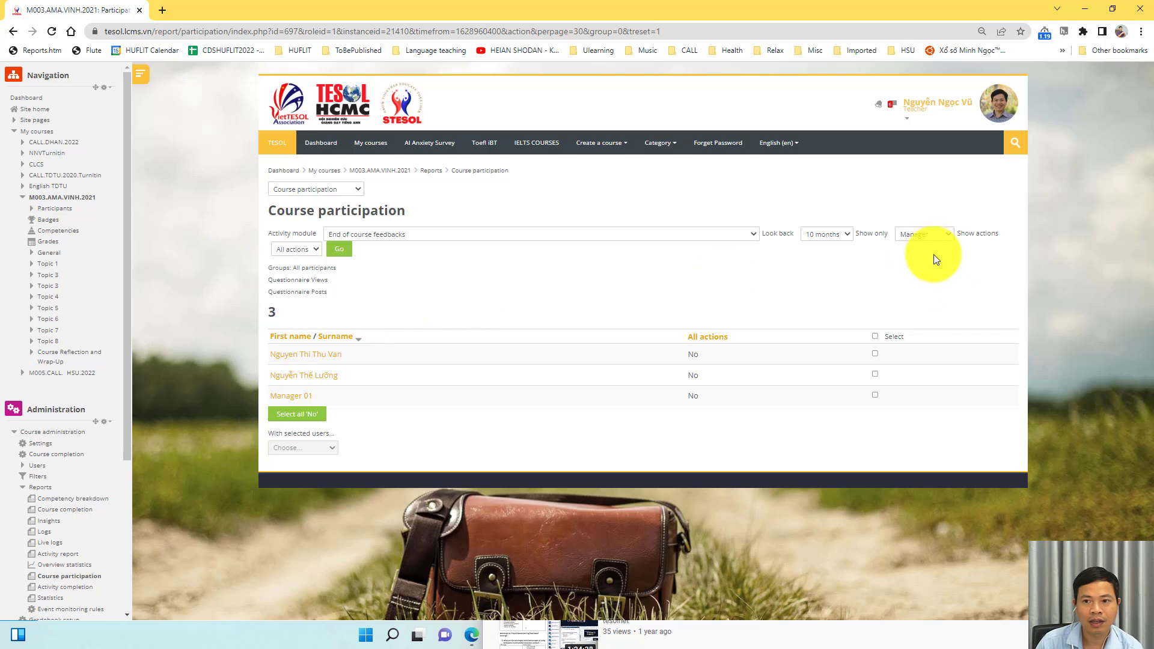
- Regenerate the report to show only participants with the Student role and review the list
{"action": "left_click", "coordinate": [923, 241]}
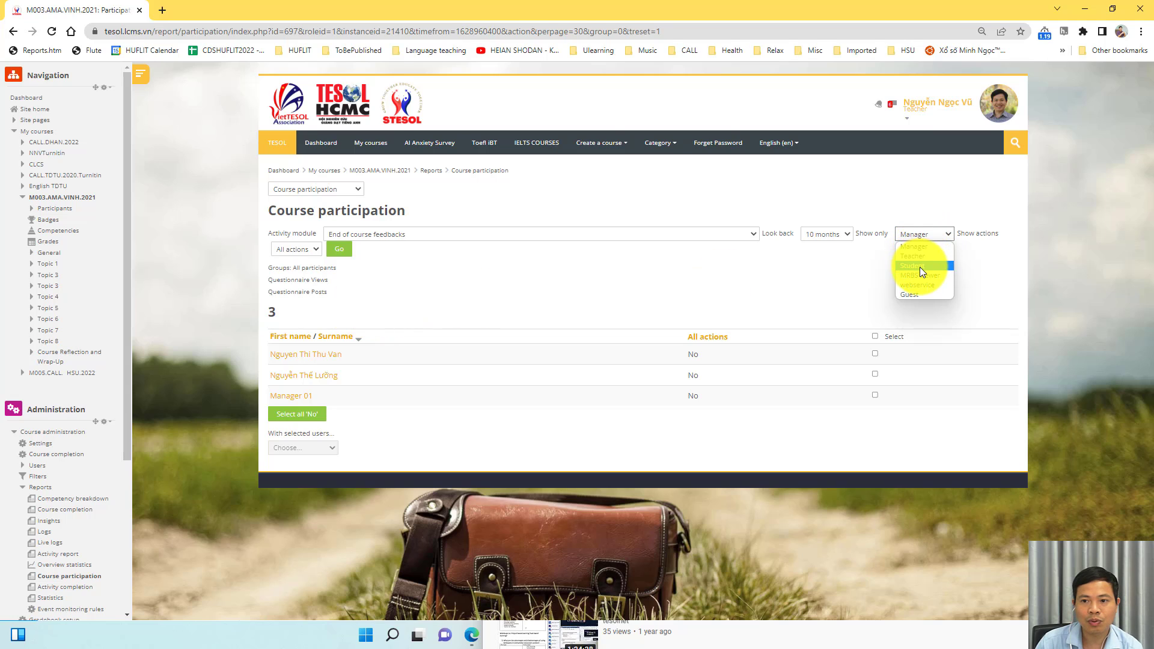
{"action": "left_click", "coordinate": [920, 267]}
{"action": "left_click", "coordinate": [337, 250]}
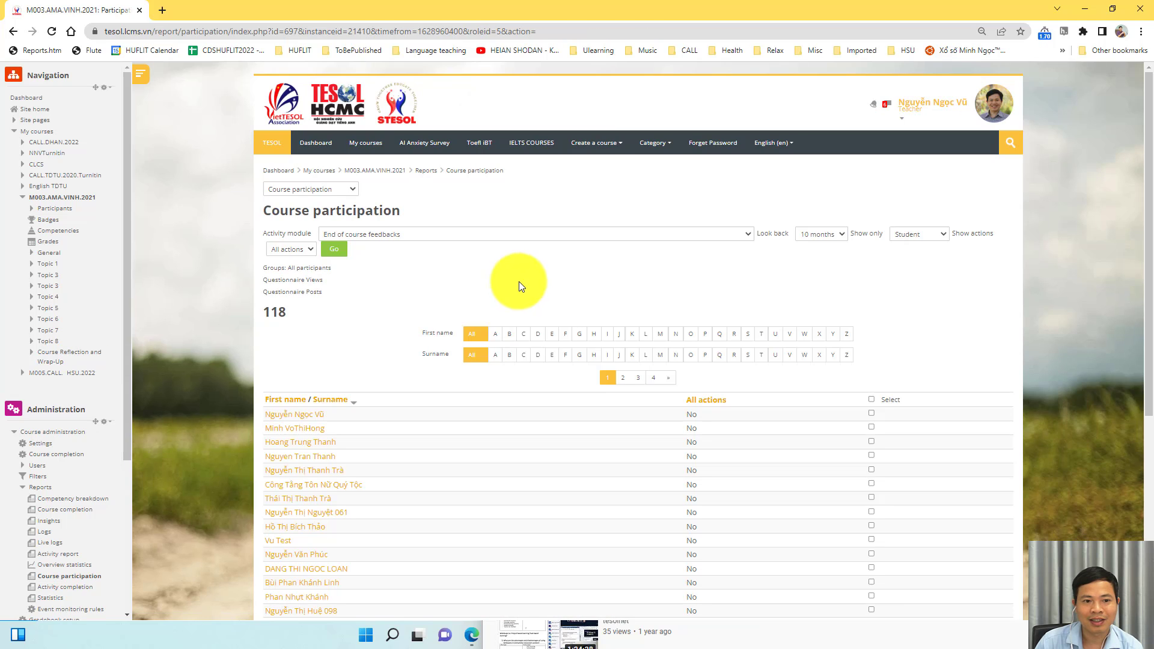
{"action": "scroll", "coordinate": [541, 313], "scroll_direction": "down", "scroll_amount": 3}
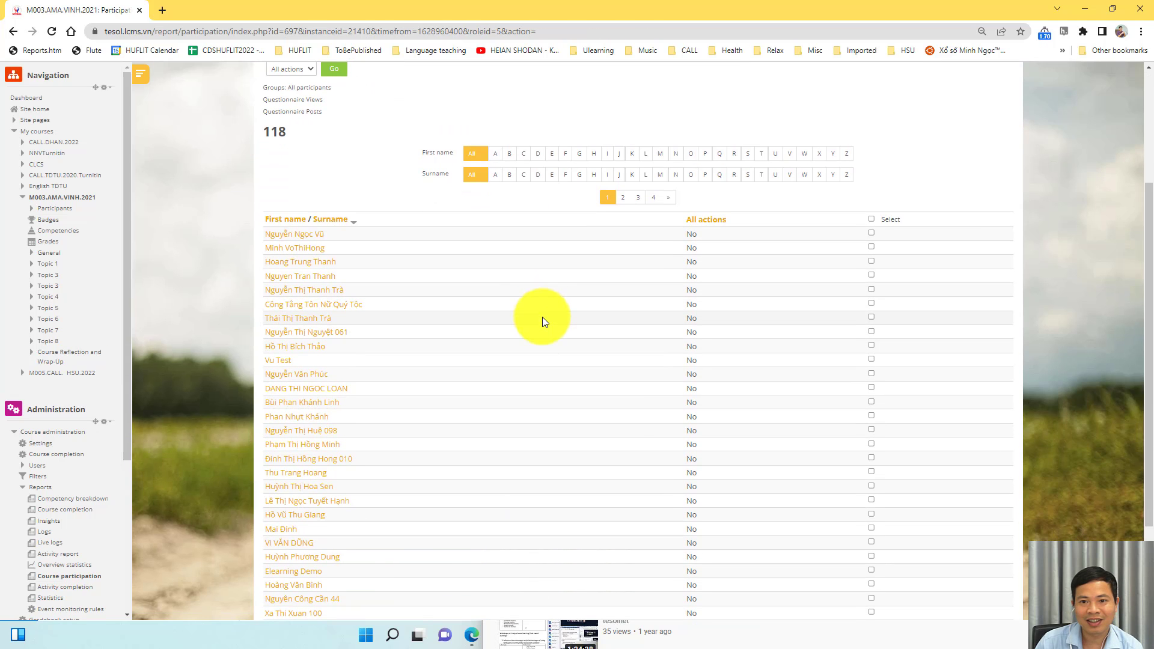
{"action": "scroll", "coordinate": [542, 316], "scroll_direction": "up", "scroll_amount": 3}
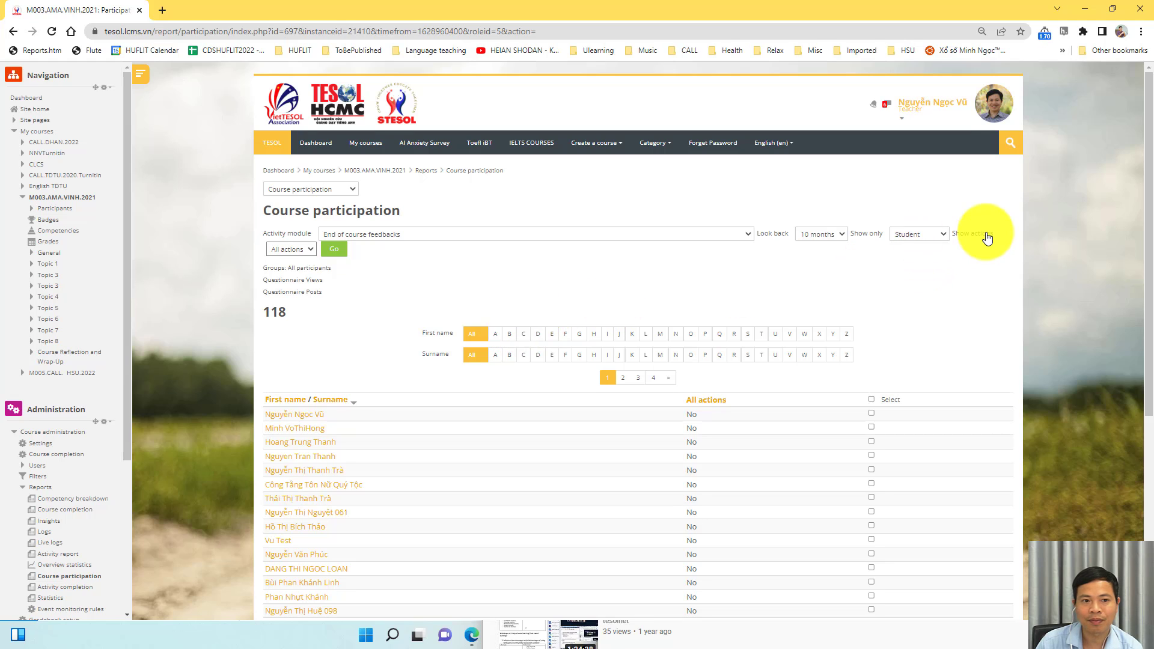
{"action": "left_click", "coordinate": [306, 250]}
{"action": "left_click", "coordinate": [305, 272]}
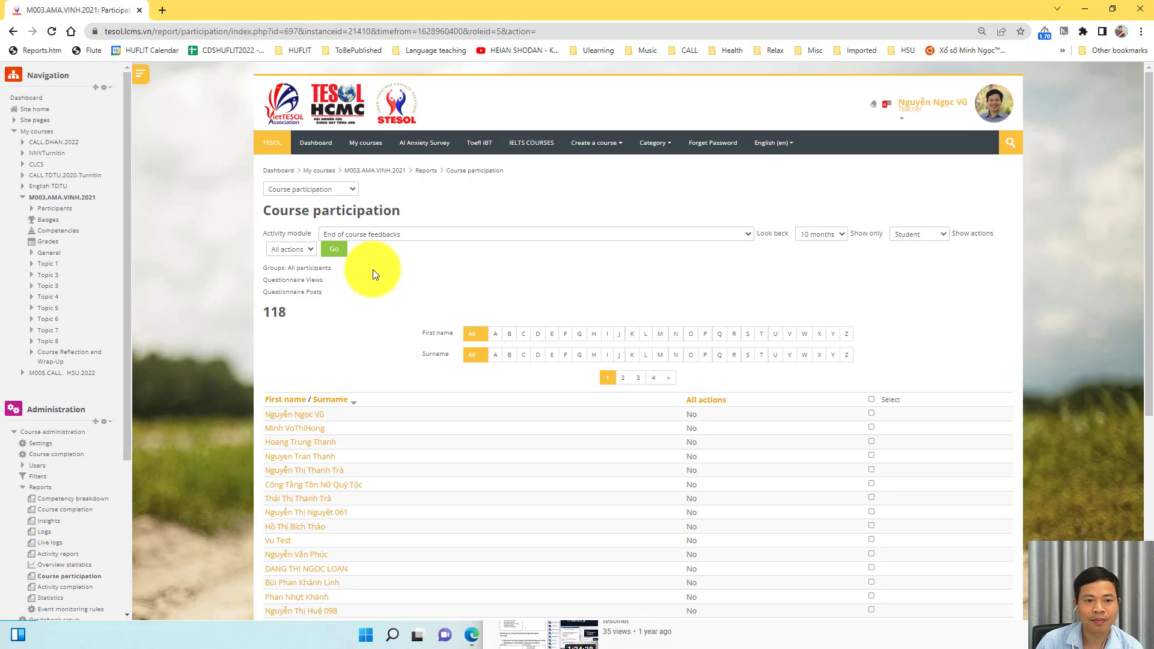
{"action": "scroll", "coordinate": [497, 314], "scroll_direction": "down", "scroll_amount": 5}
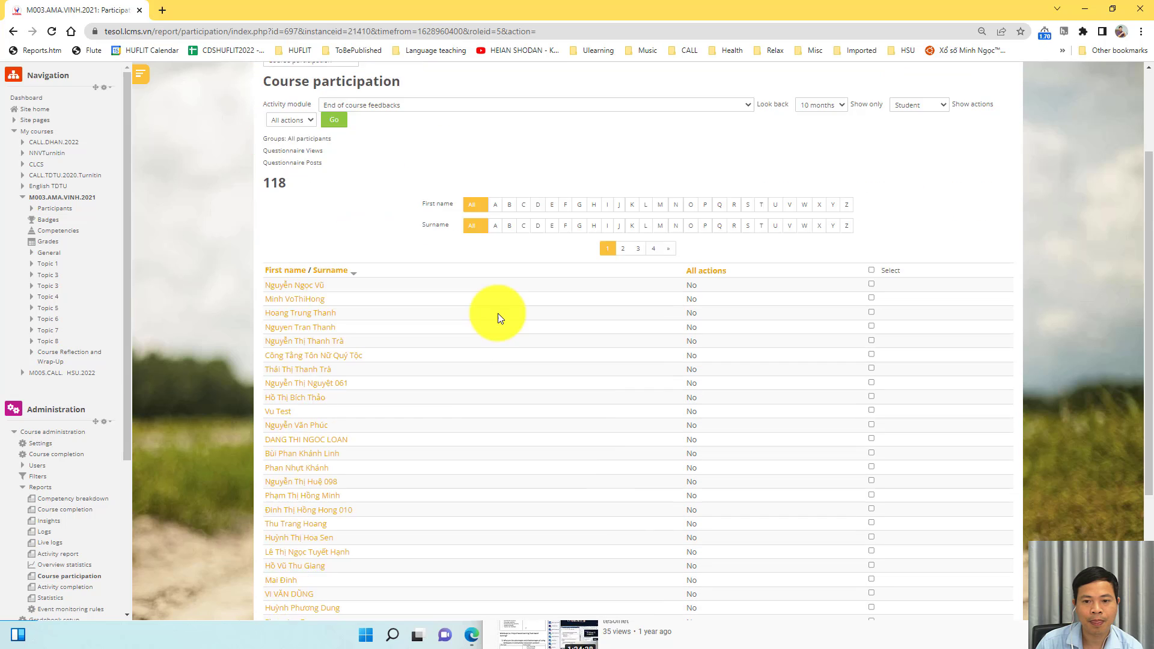
{"action": "scroll", "coordinate": [515, 313], "scroll_direction": "up", "scroll_amount": 5}
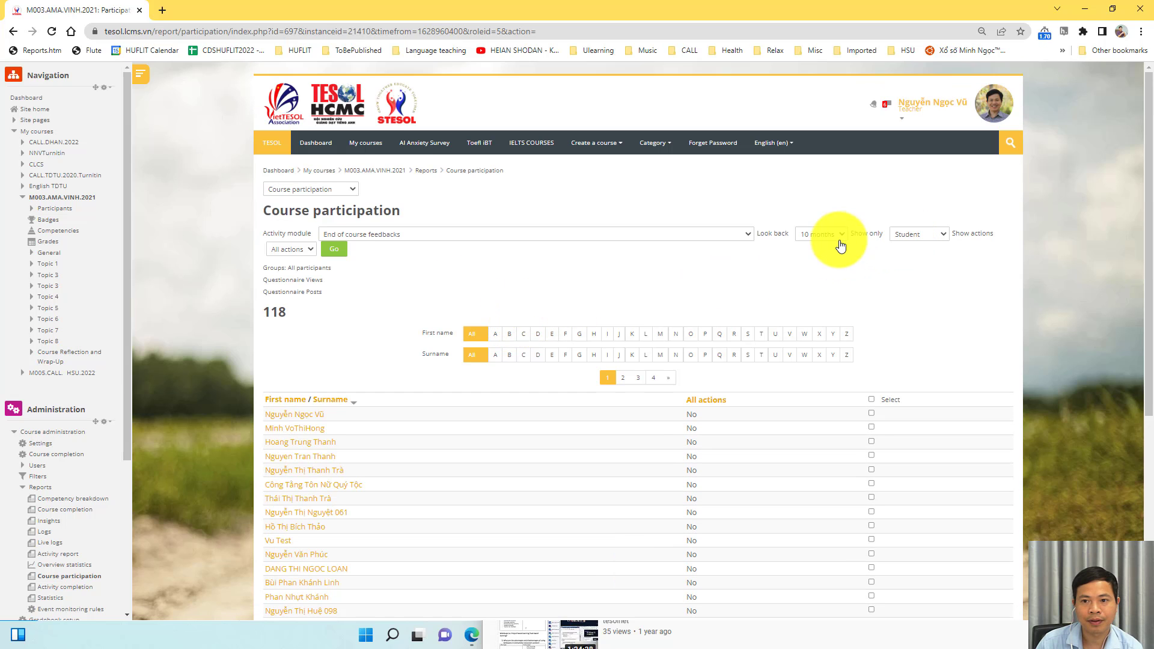
- Generate the student participation report for the forum "3-2-1 Video Presentation Course Wrap-Up"
{"action": "left_click", "coordinate": [398, 240]}
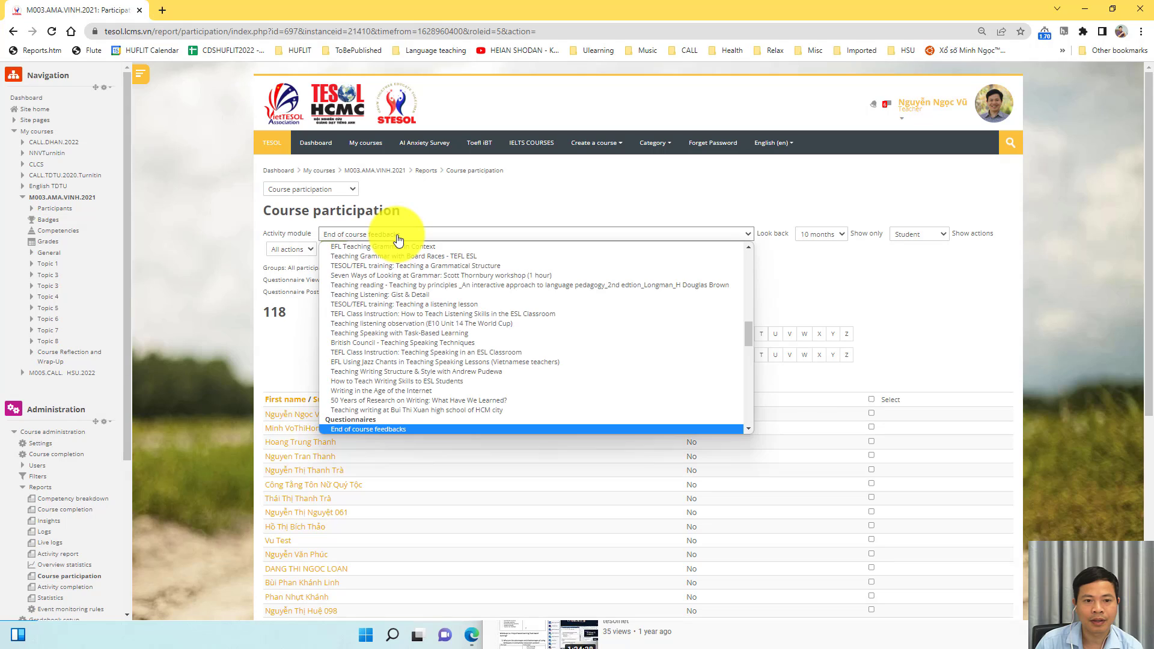
{"action": "scroll", "coordinate": [440, 336], "scroll_direction": "up", "scroll_amount": 10}
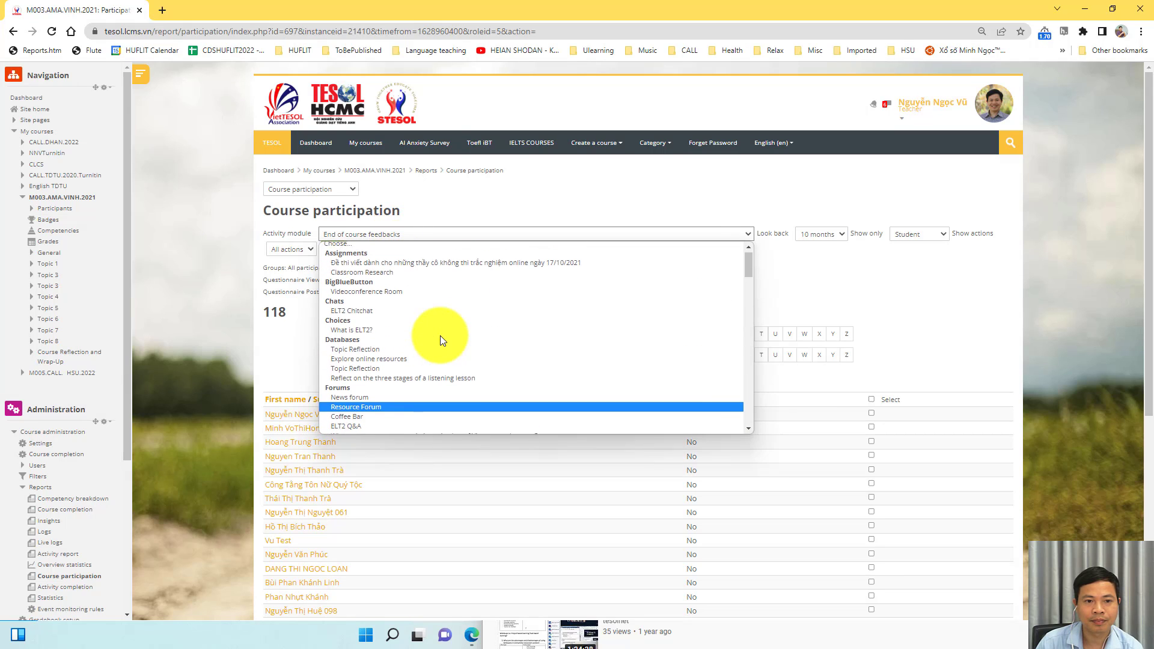
{"action": "scroll", "coordinate": [441, 339], "scroll_direction": "down", "scroll_amount": 5}
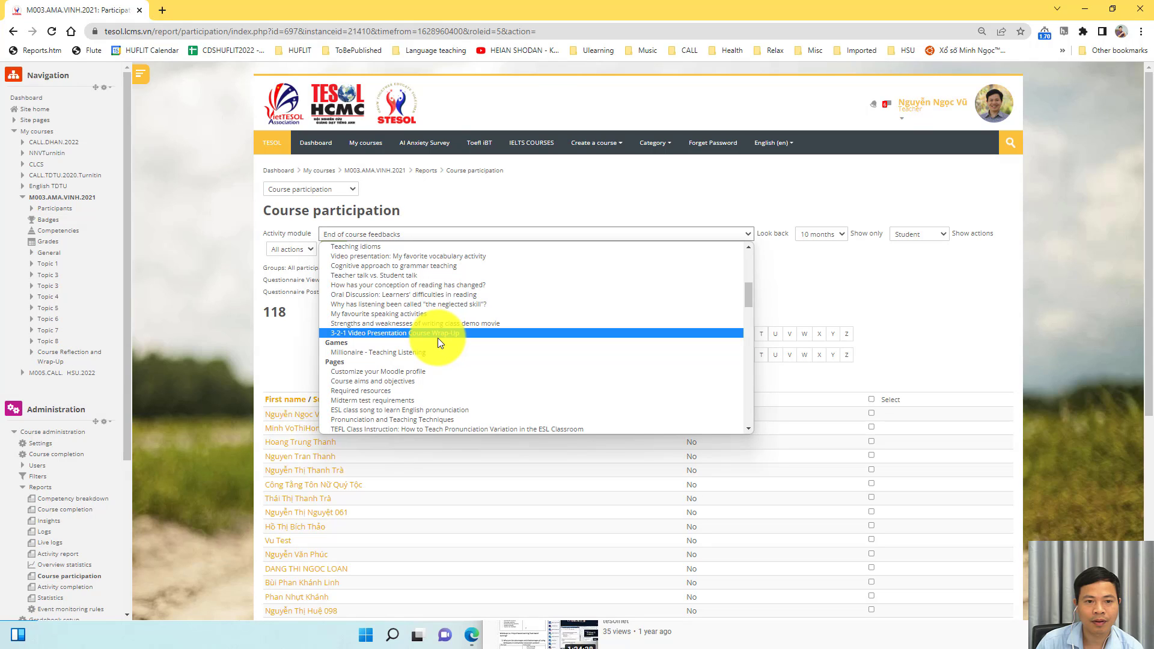
{"action": "left_click", "coordinate": [435, 334]}
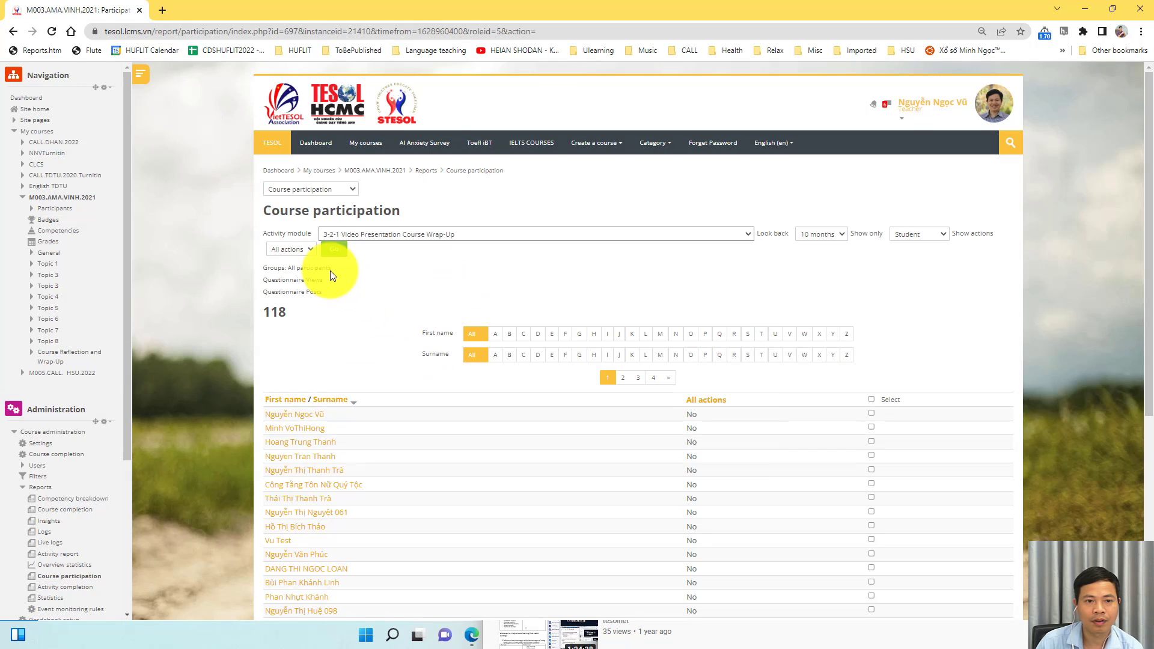
{"action": "left_click", "coordinate": [334, 251]}
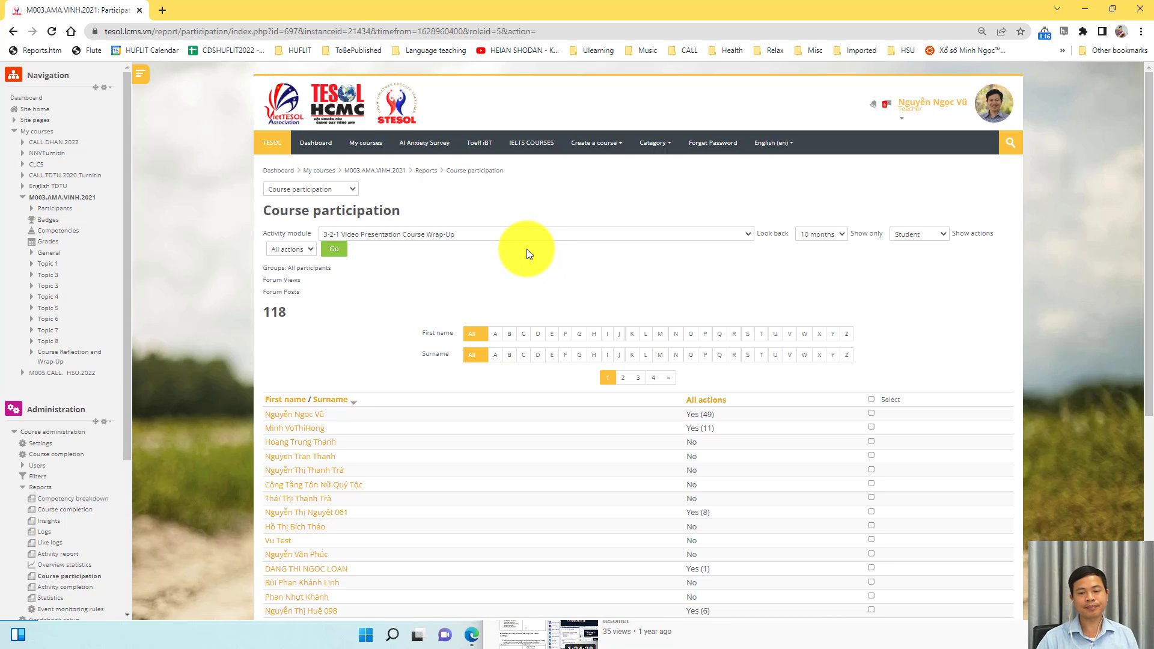
{"action": "left_click", "coordinate": [373, 237]}
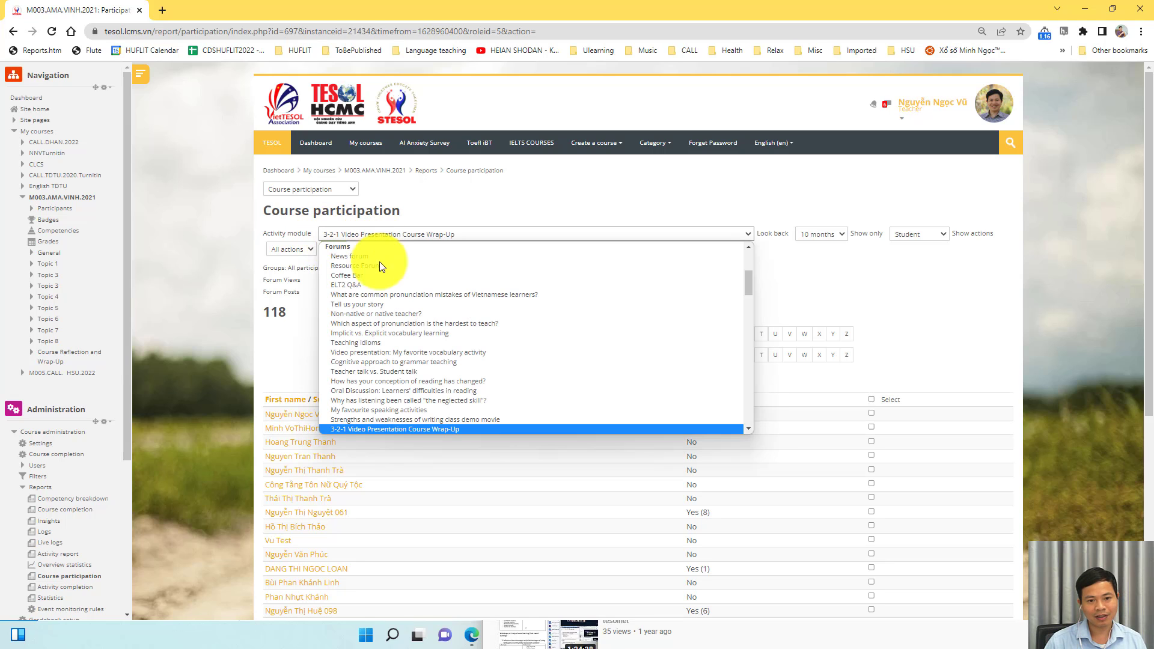
{"action": "left_click", "coordinate": [429, 430]}
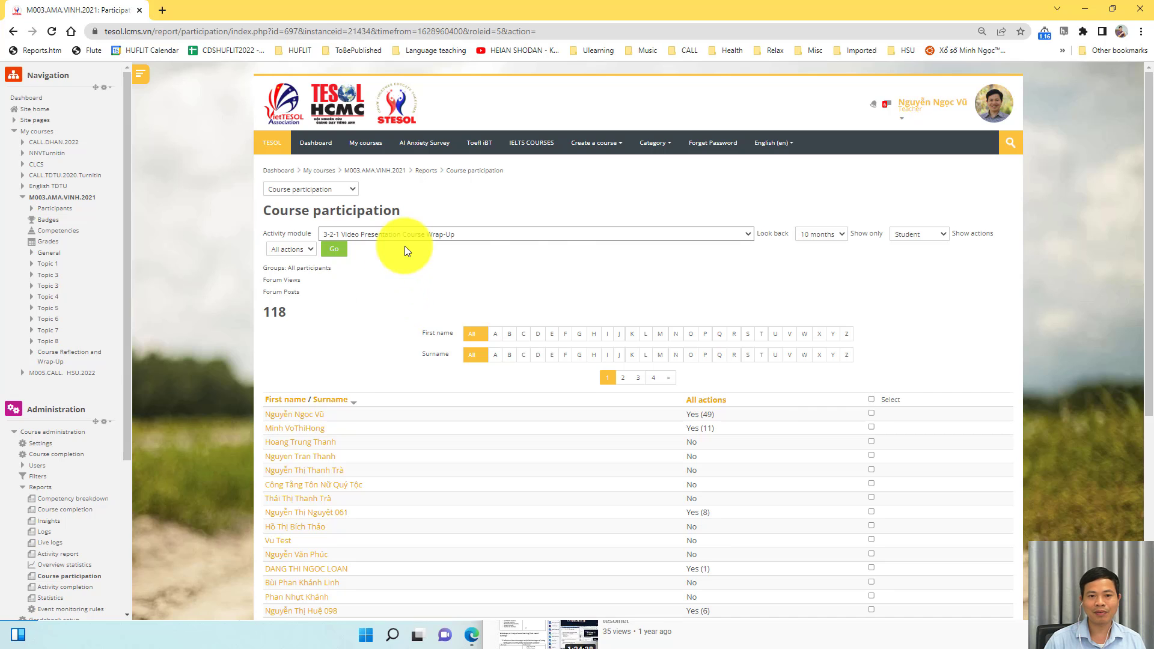
{"action": "scroll", "coordinate": [485, 272], "scroll_direction": "down", "scroll_amount": 2}
{"action": "scroll", "coordinate": [481, 274], "scroll_direction": "up", "scroll_amount": 2}
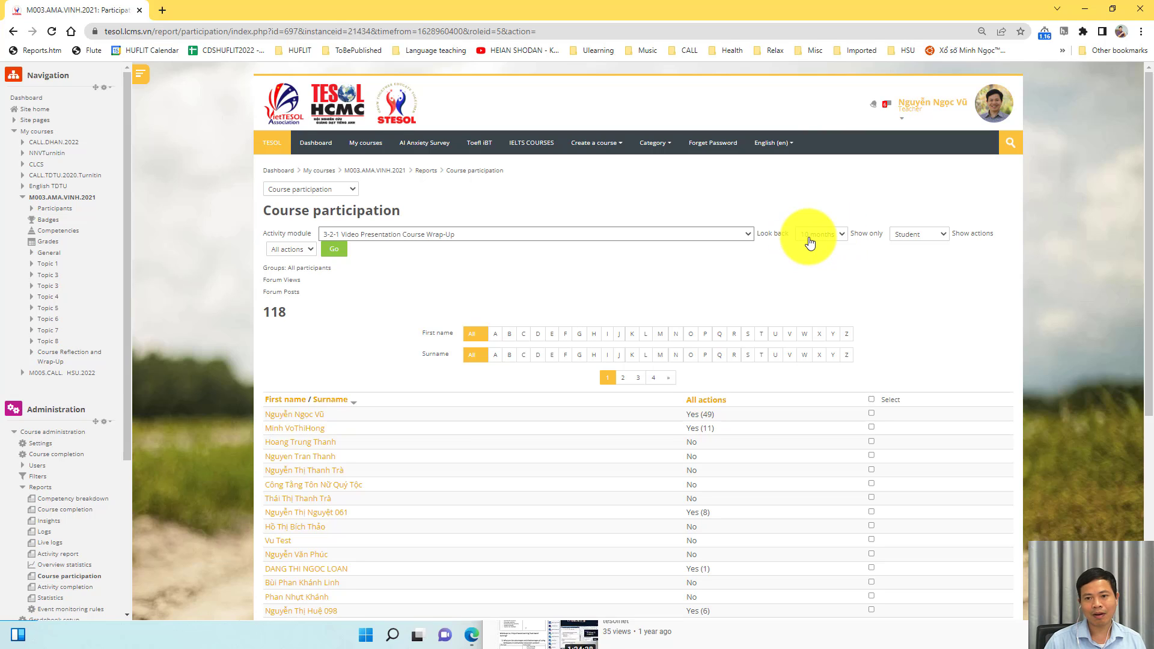
- Clear the look-back period, keep the Student role, regenerate the forum's participation report and review the listed participants
{"action": "left_click", "coordinate": [812, 243]}
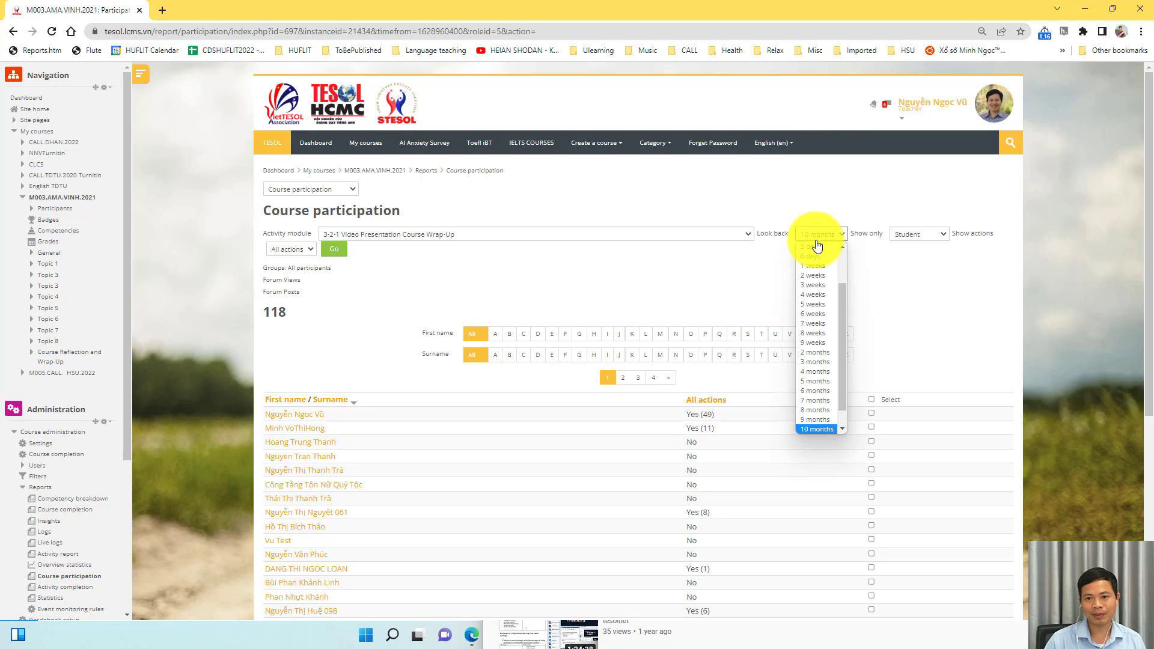
{"action": "scroll", "coordinate": [835, 265], "scroll_direction": "up", "scroll_amount": 2}
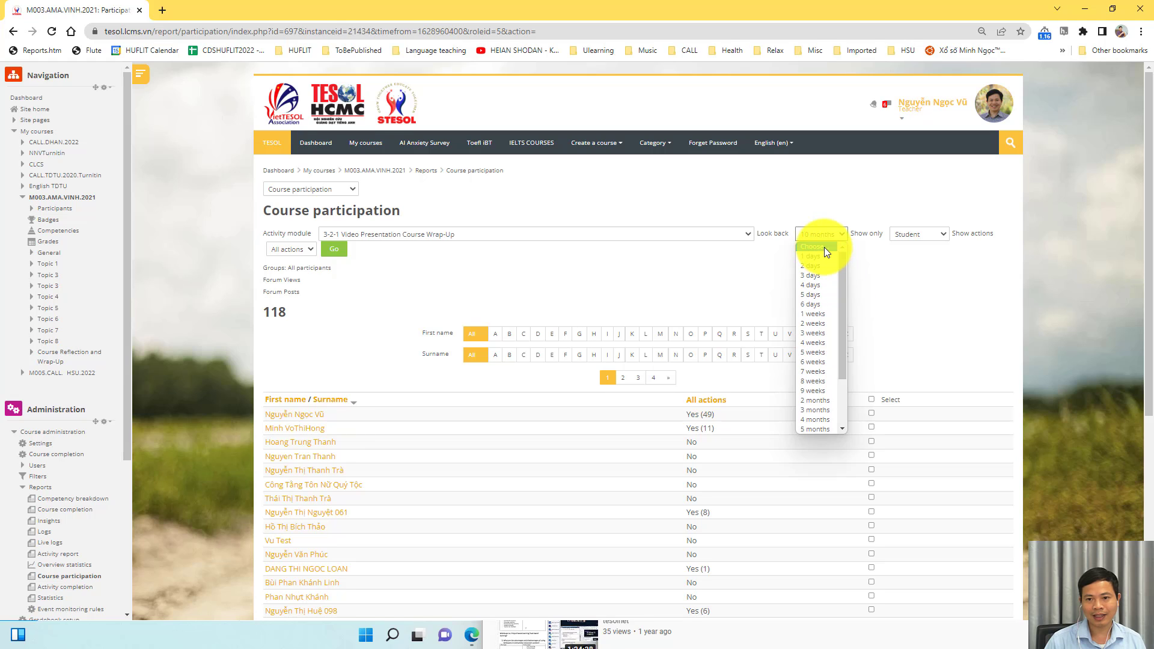
{"action": "left_click", "coordinate": [824, 247]}
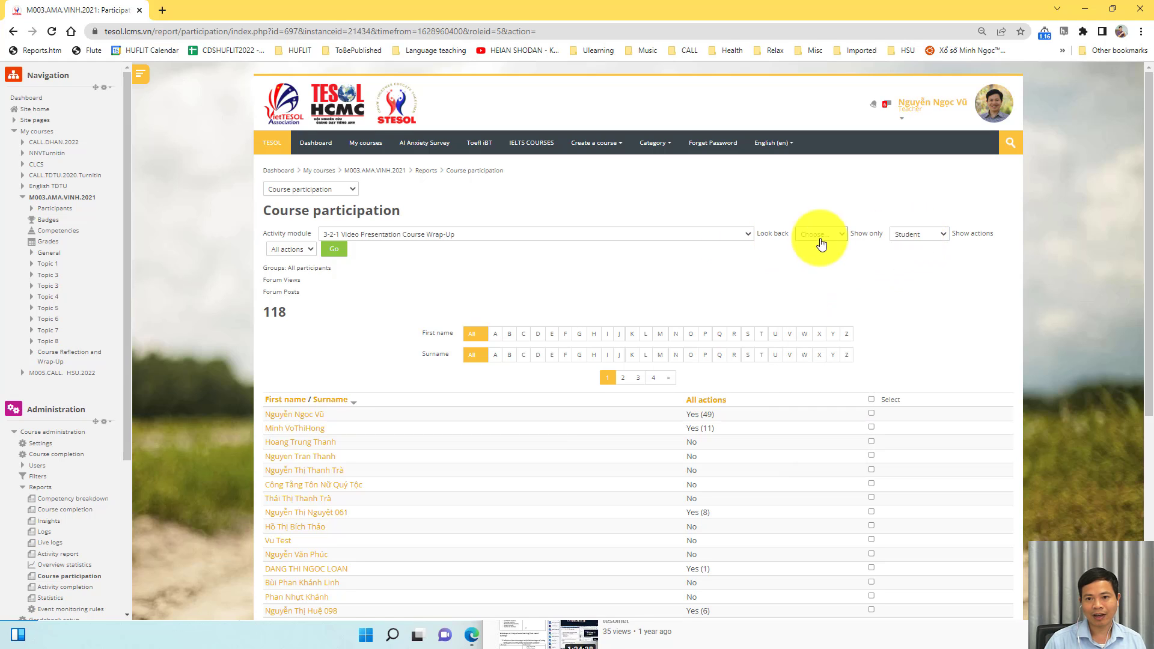
{"action": "left_click", "coordinate": [916, 243]}
{"action": "left_click", "coordinate": [910, 265]}
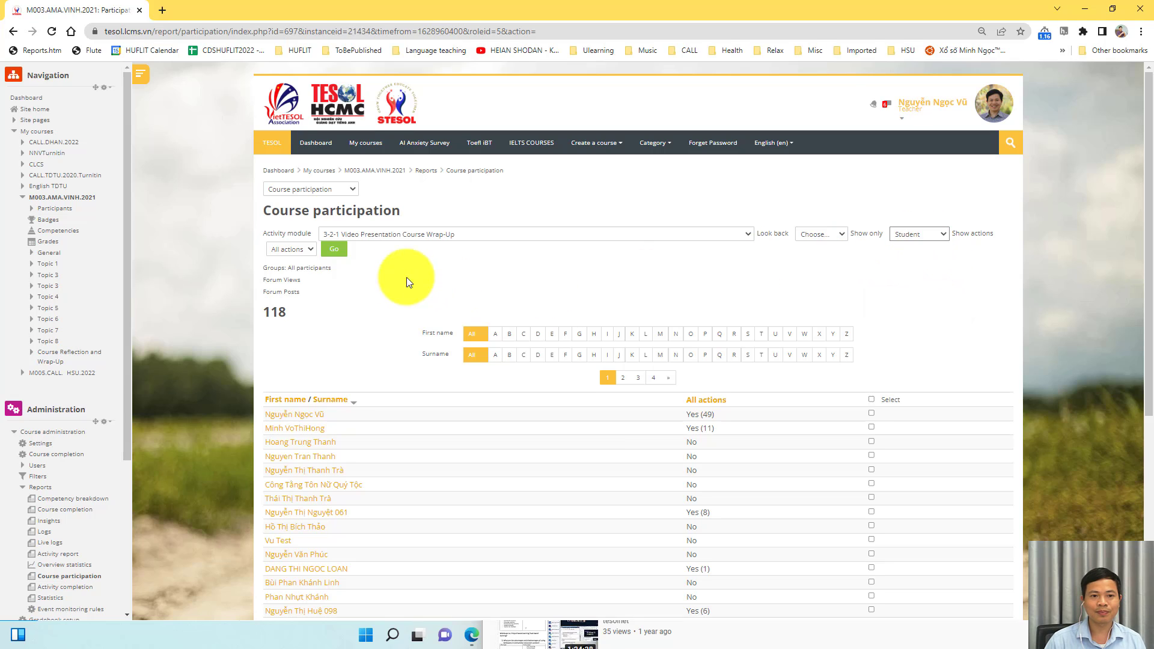
{"action": "left_click", "coordinate": [336, 251]}
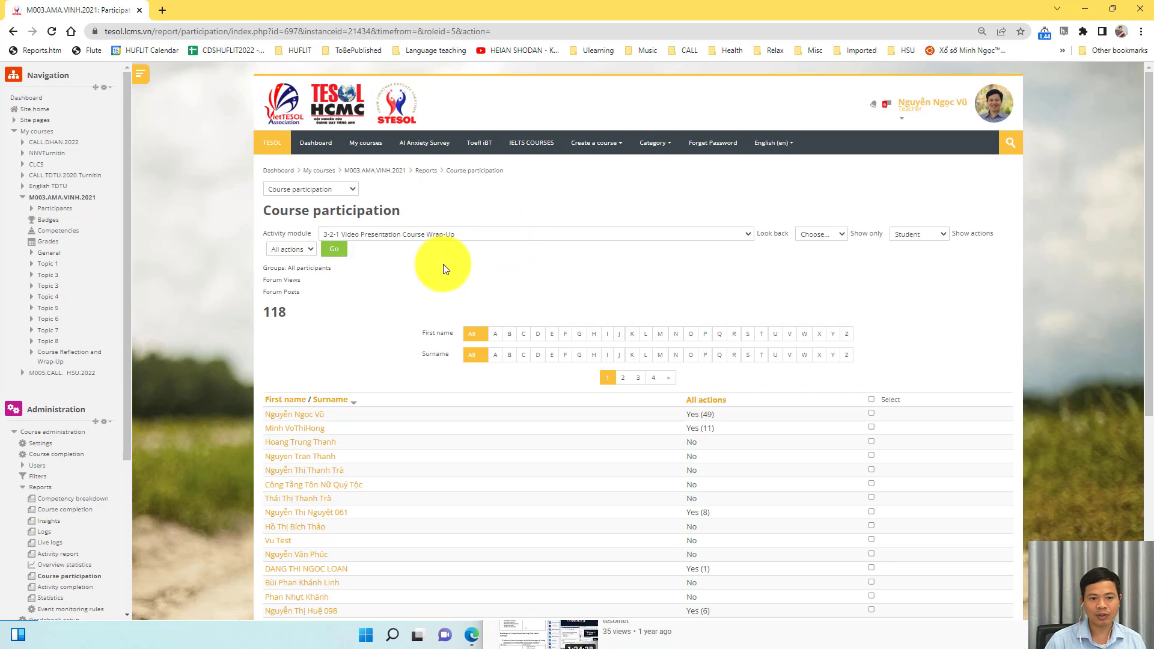
{"action": "scroll", "coordinate": [489, 368], "scroll_direction": "down", "scroll_amount": 2}
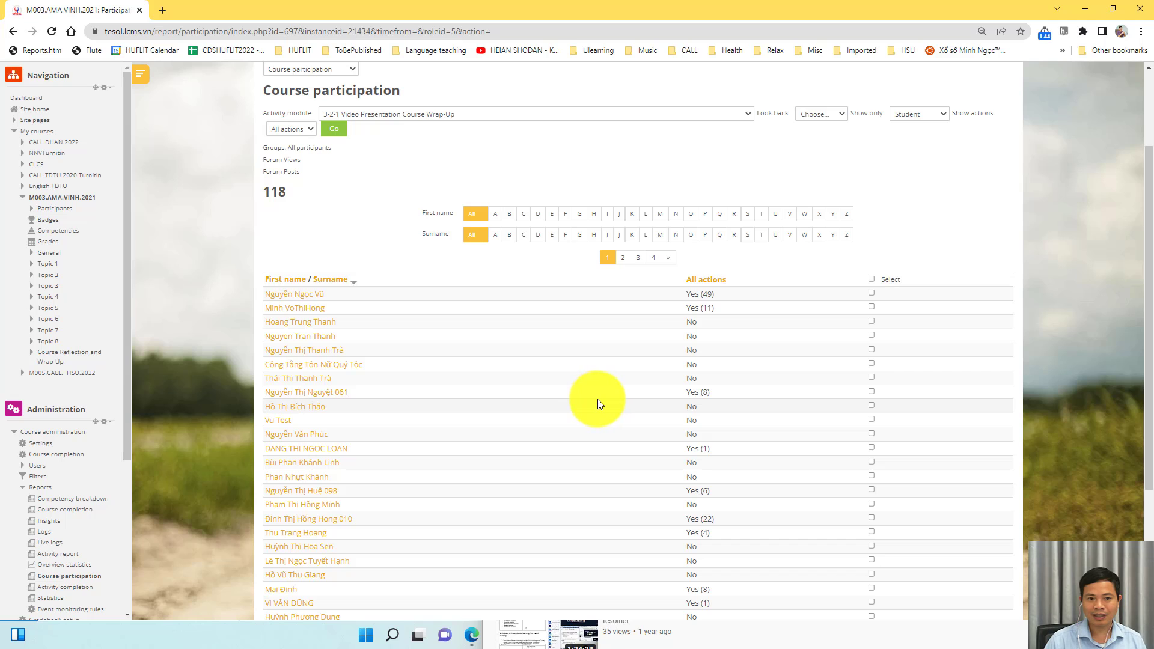
{"action": "scroll", "coordinate": [679, 405], "scroll_direction": "down", "scroll_amount": 3}
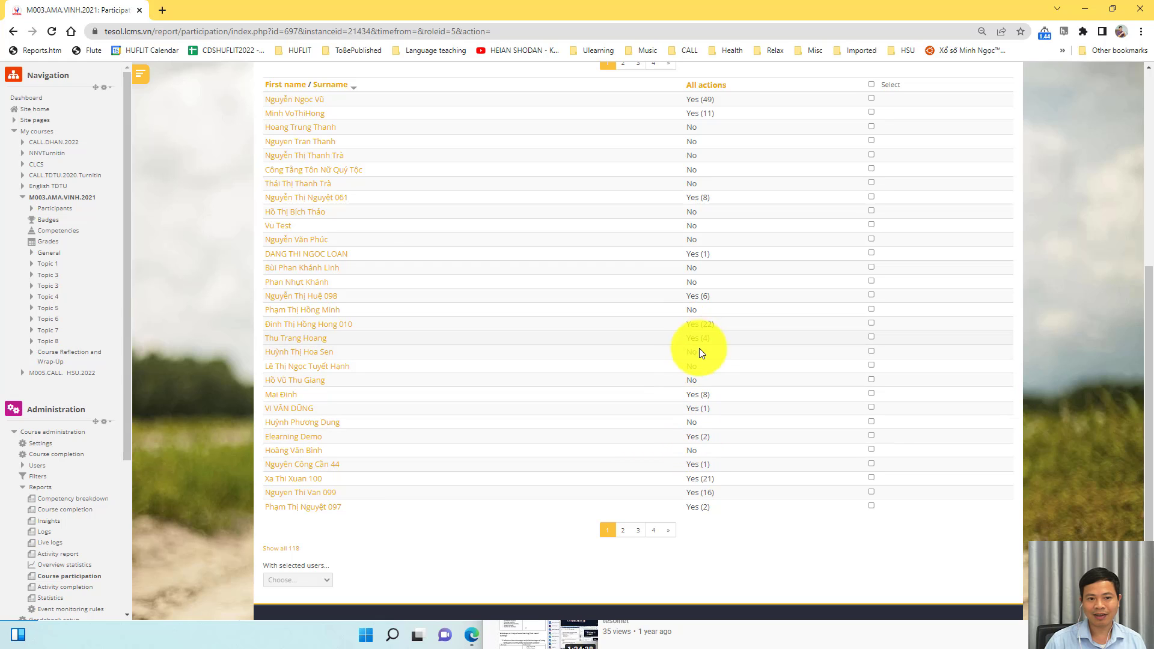
{"action": "scroll", "coordinate": [700, 355], "scroll_direction": "up", "scroll_amount": 4}
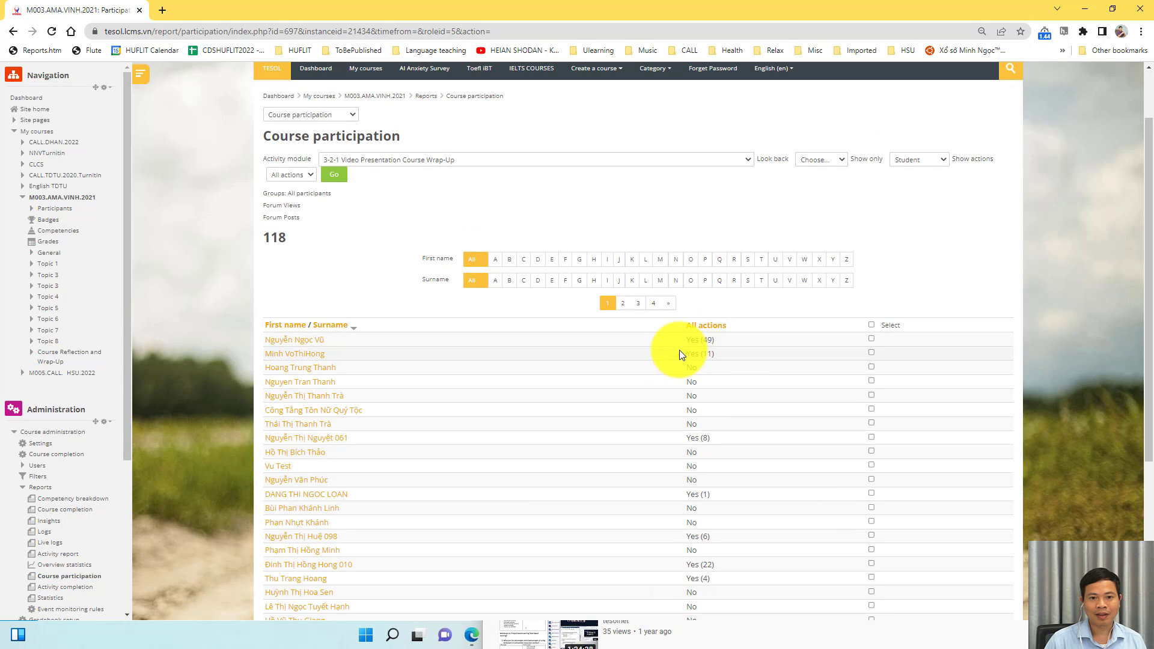
{"action": "scroll", "coordinate": [661, 373], "scroll_direction": "down", "scroll_amount": 4}
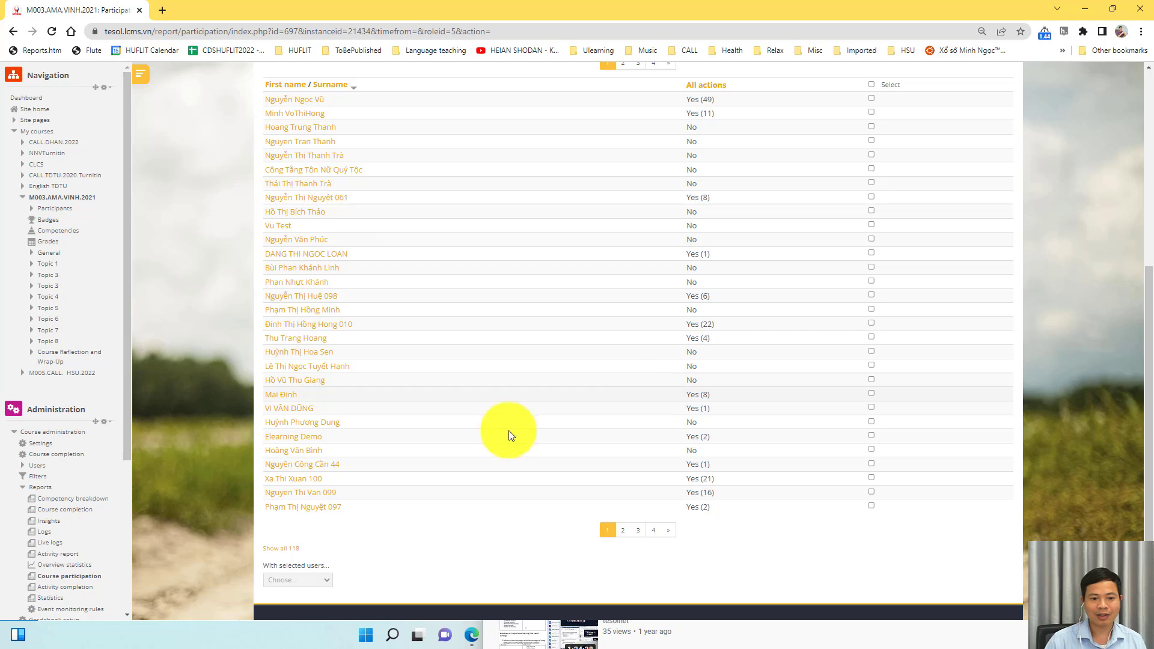
{"action": "scroll", "coordinate": [428, 441], "scroll_direction": "up", "scroll_amount": 5}
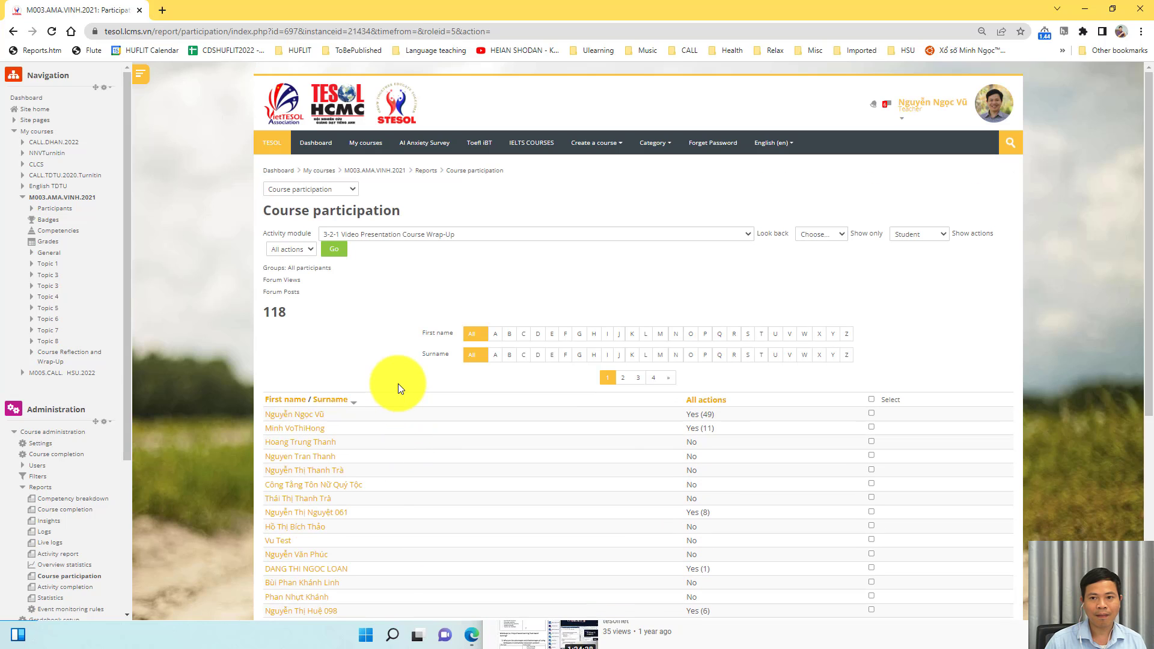
- Regenerate the student participation report to show only Post actions
{"action": "left_click", "coordinate": [292, 250]}
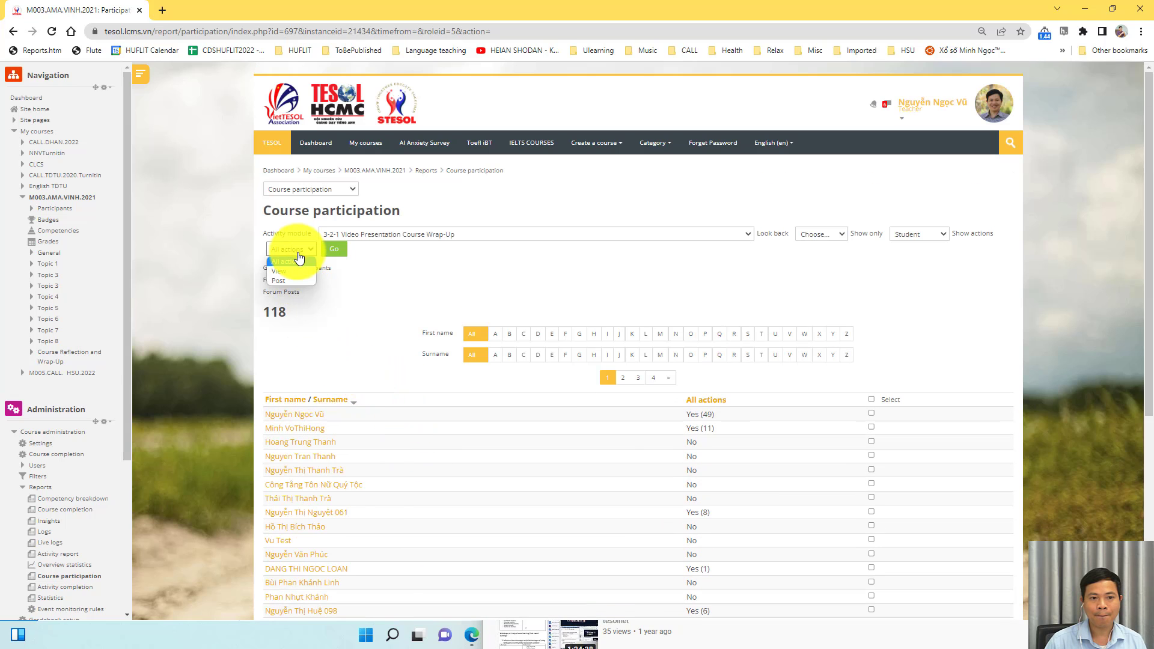
{"action": "left_click", "coordinate": [887, 271]}
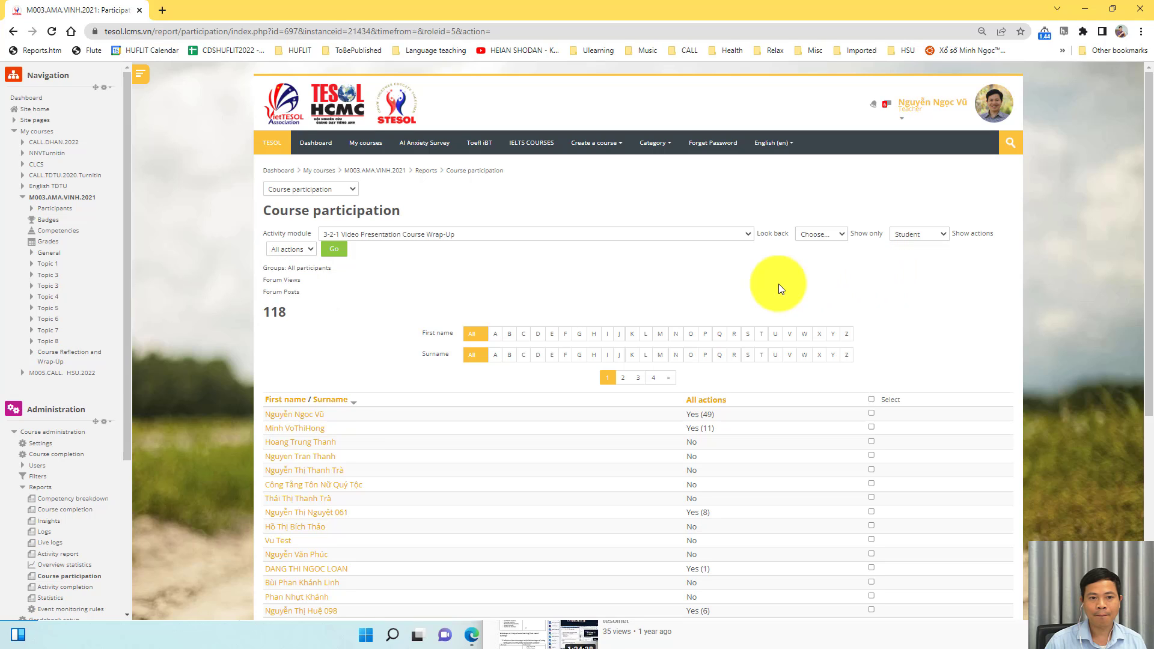
{"action": "left_click", "coordinate": [291, 249]}
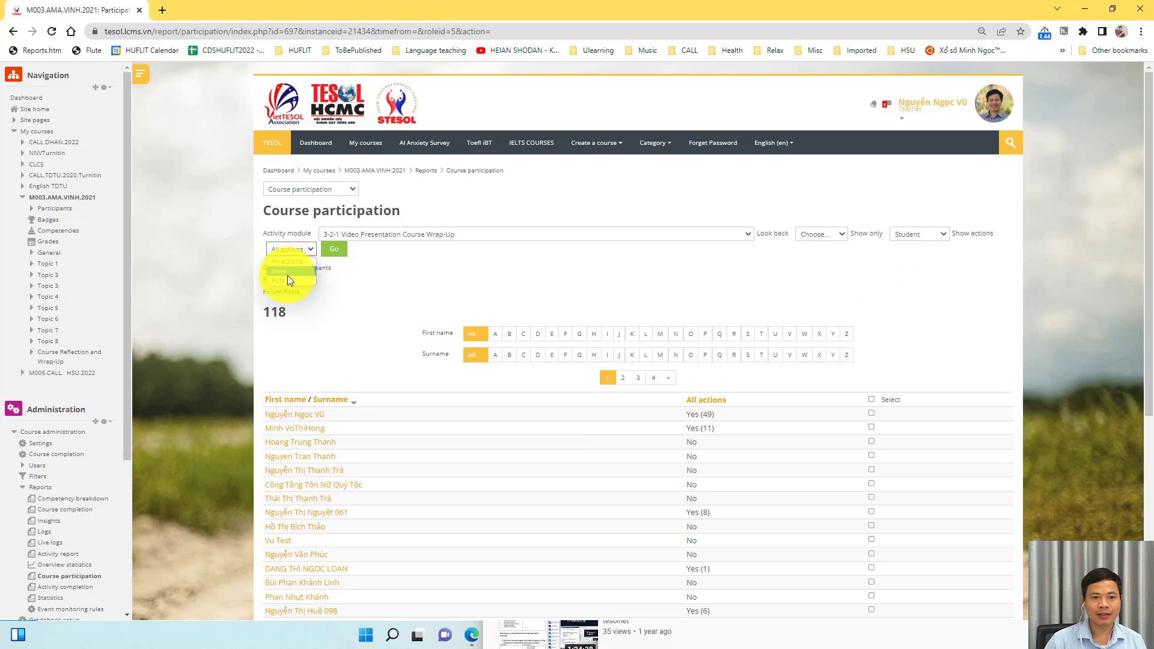
{"action": "left_click", "coordinate": [287, 280]}
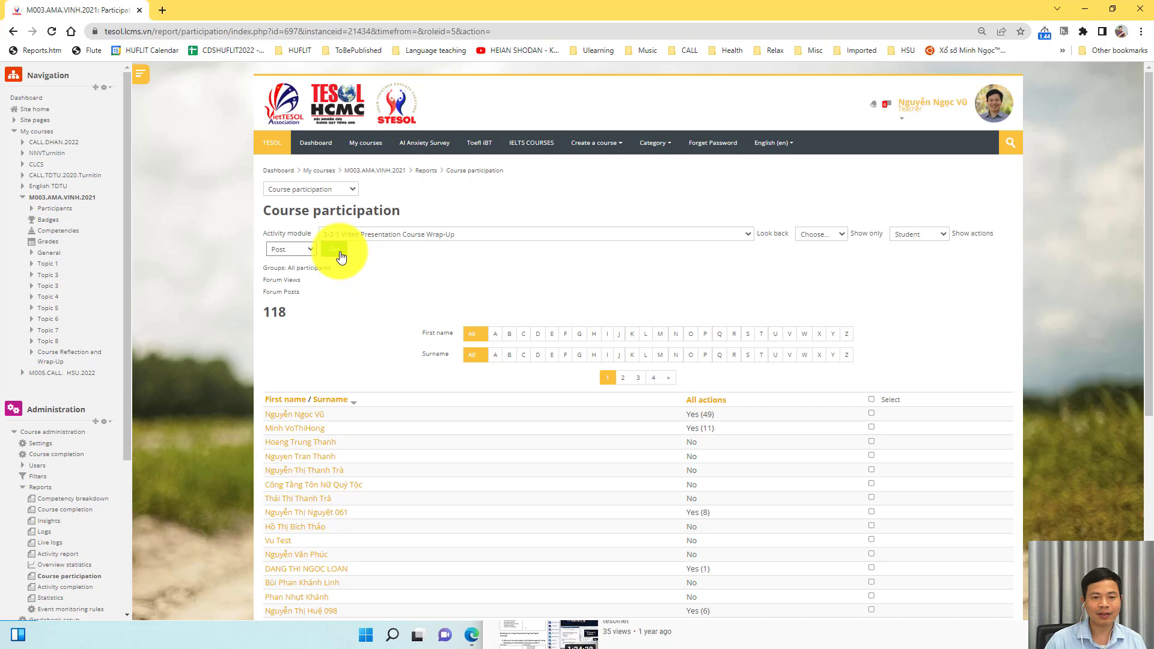
{"action": "left_click", "coordinate": [339, 254]}
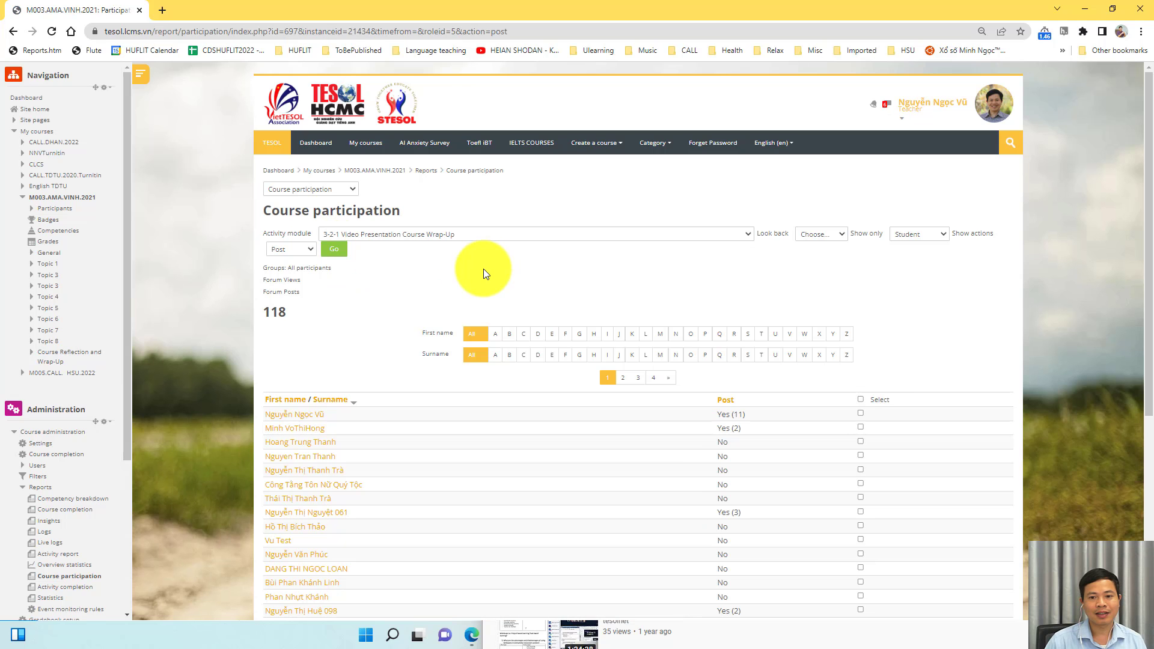
- Browse result pages 1 to 3 of the Post report and sort the participants by their number of posts
{"action": "scroll", "coordinate": [543, 349], "scroll_direction": "down", "scroll_amount": 3}
{"action": "scroll", "coordinate": [543, 348], "scroll_direction": "down", "scroll_amount": 2}
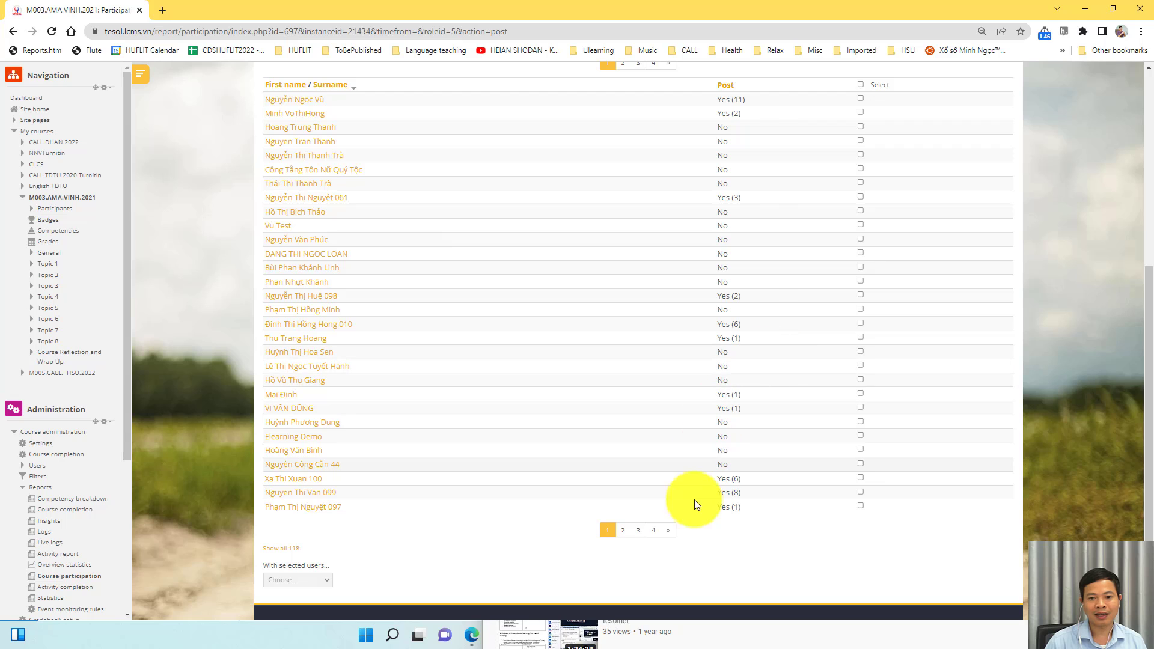
{"action": "left_click", "coordinate": [624, 531]}
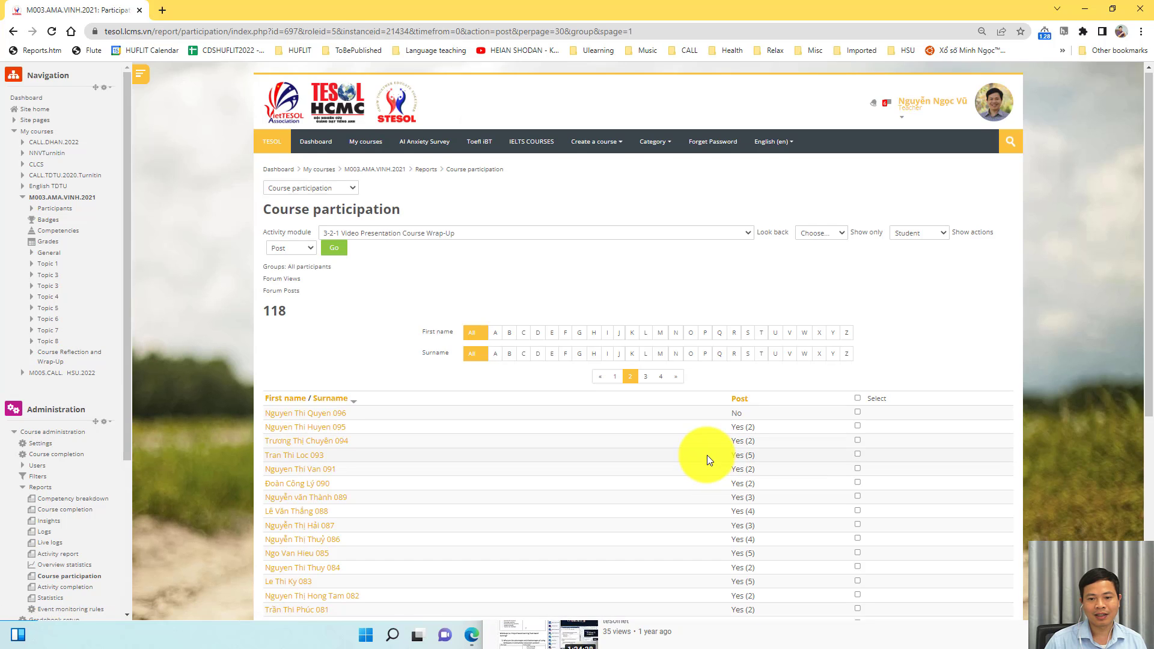
{"action": "scroll", "coordinate": [707, 456], "scroll_direction": "down", "scroll_amount": 5}
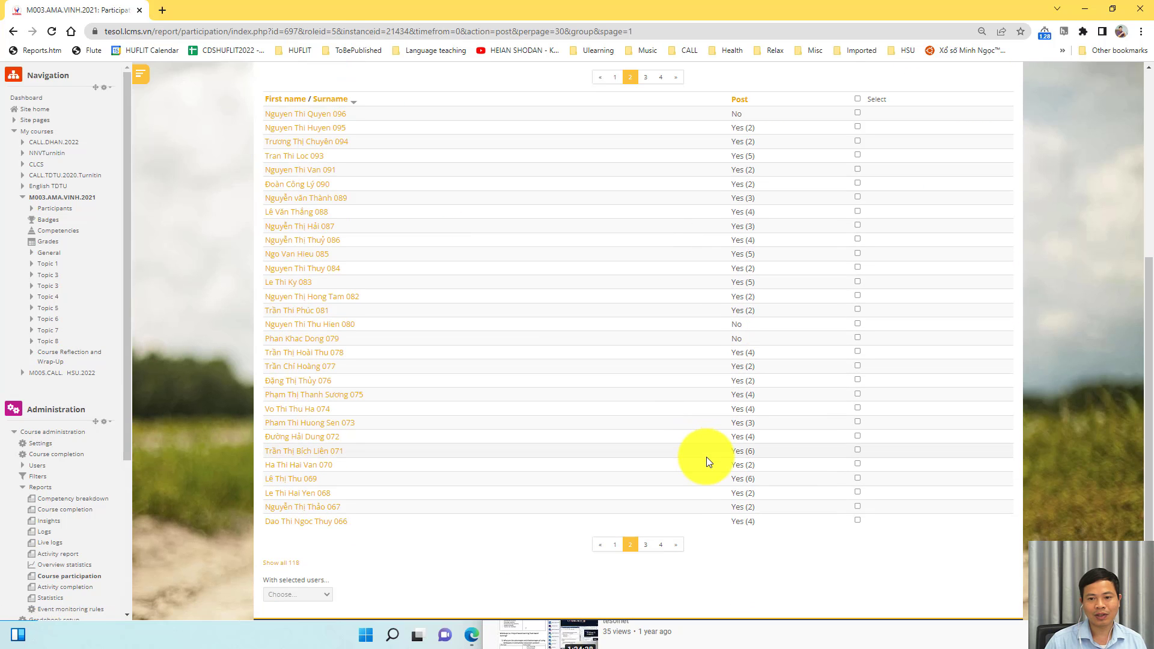
{"action": "left_click", "coordinate": [645, 546]}
{"action": "scroll", "coordinate": [755, 380], "scroll_direction": "down", "scroll_amount": 2}
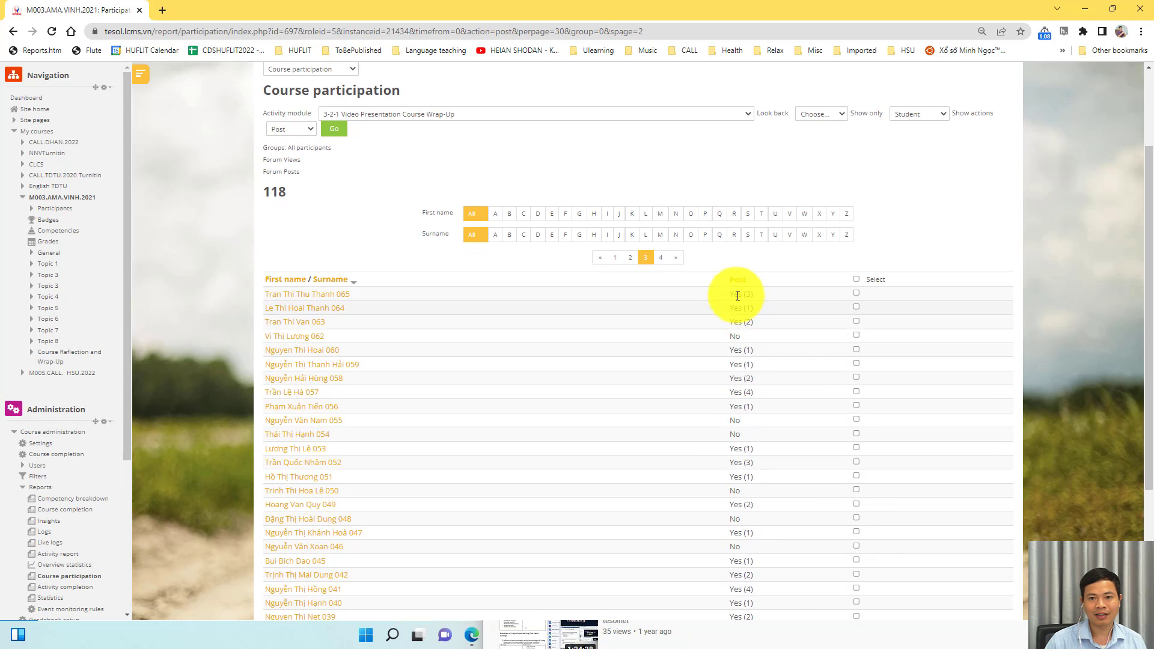
{"action": "left_click", "coordinate": [739, 283]}
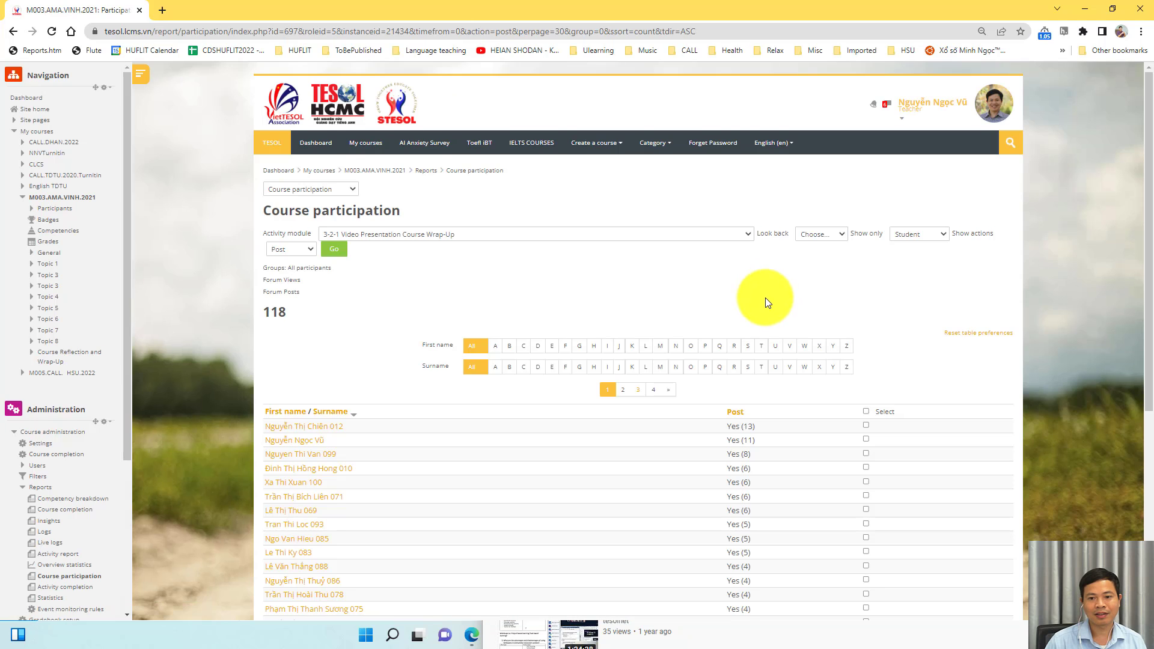
{"action": "scroll", "coordinate": [766, 318], "scroll_direction": "down", "scroll_amount": 3}
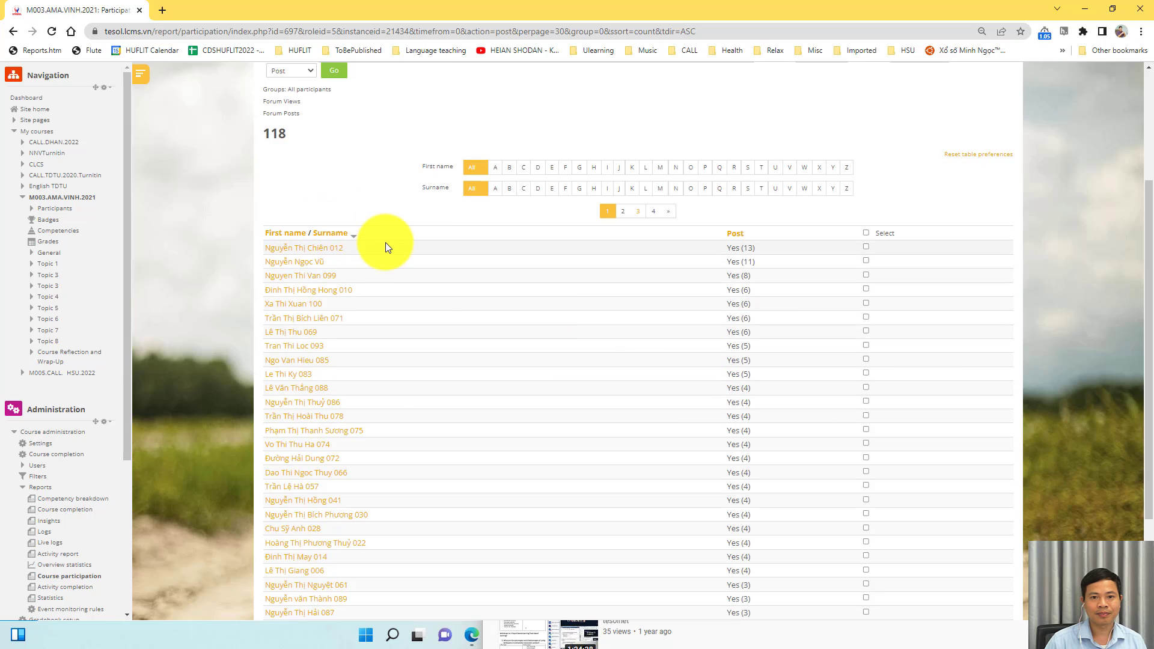
- Regenerate the student participation report to show only View actions
{"action": "scroll", "coordinate": [386, 245], "scroll_direction": "up", "scroll_amount": 2}
{"action": "left_click", "coordinate": [299, 191]}
{"action": "left_click", "coordinate": [284, 210]}
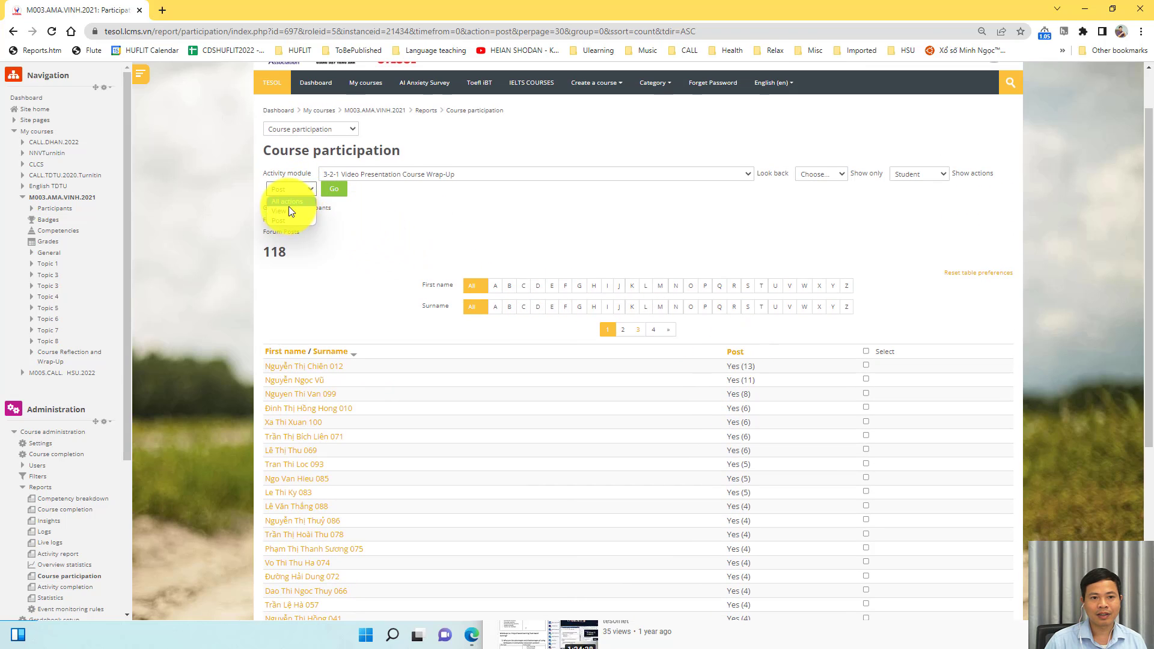
{"action": "left_click", "coordinate": [336, 191]}
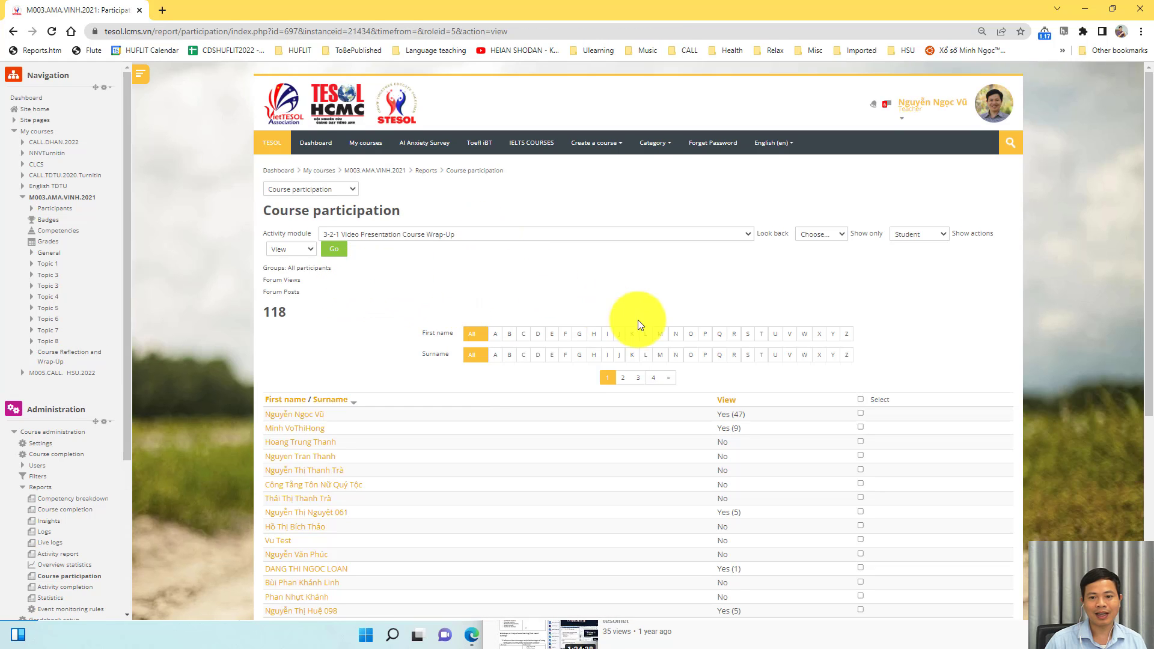
- Sort the participants by number of views in ascending and descending order, ending with descending, and examine the list
{"action": "scroll", "coordinate": [637, 319], "scroll_direction": "down", "scroll_amount": 3}
{"action": "left_click", "coordinate": [729, 223]}
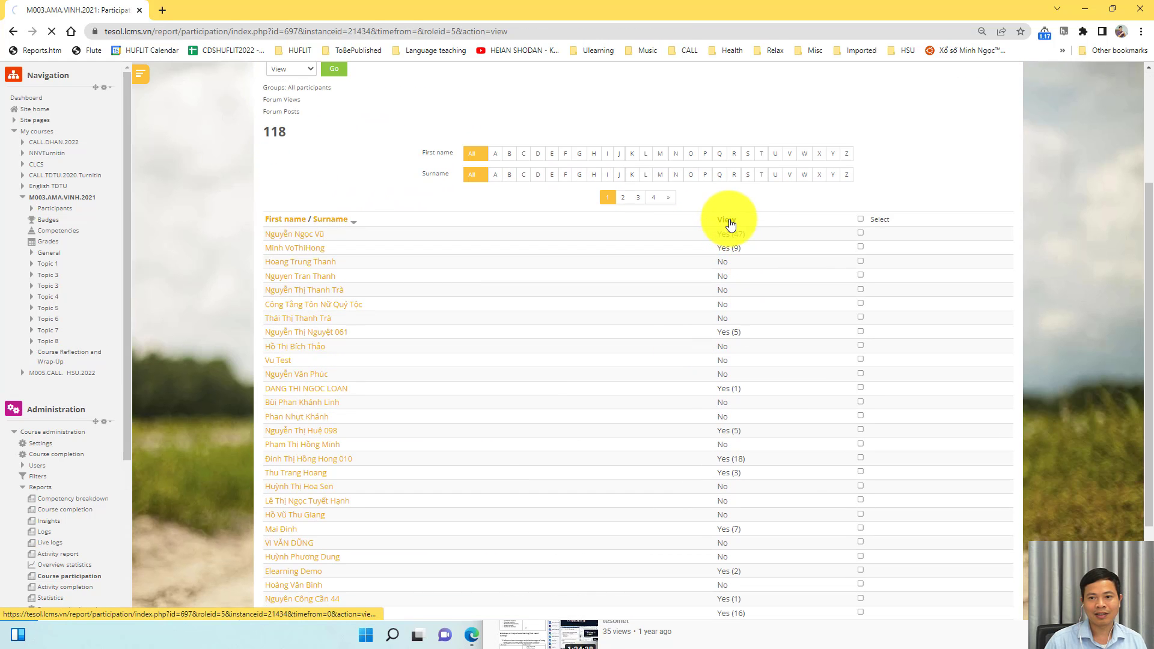
{"action": "scroll", "coordinate": [739, 433], "scroll_direction": "down", "scroll_amount": 5}
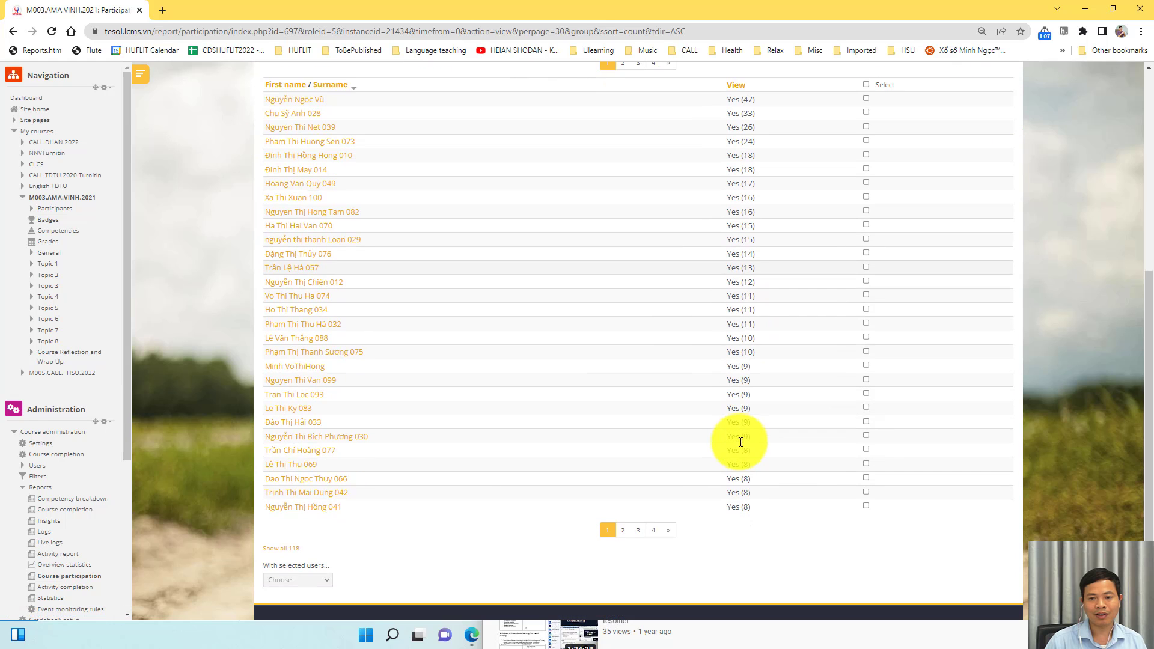
{"action": "scroll", "coordinate": [739, 444], "scroll_direction": "up", "scroll_amount": 4}
{"action": "left_click", "coordinate": [736, 330]}
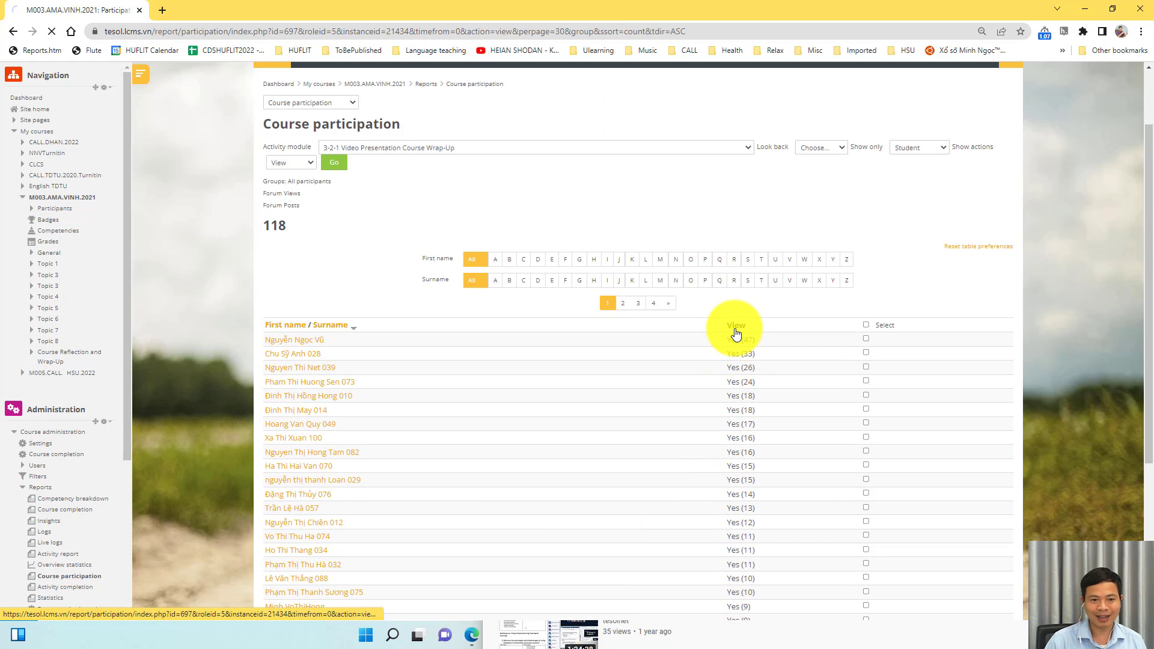
{"action": "scroll", "coordinate": [727, 386], "scroll_direction": "down", "scroll_amount": 4}
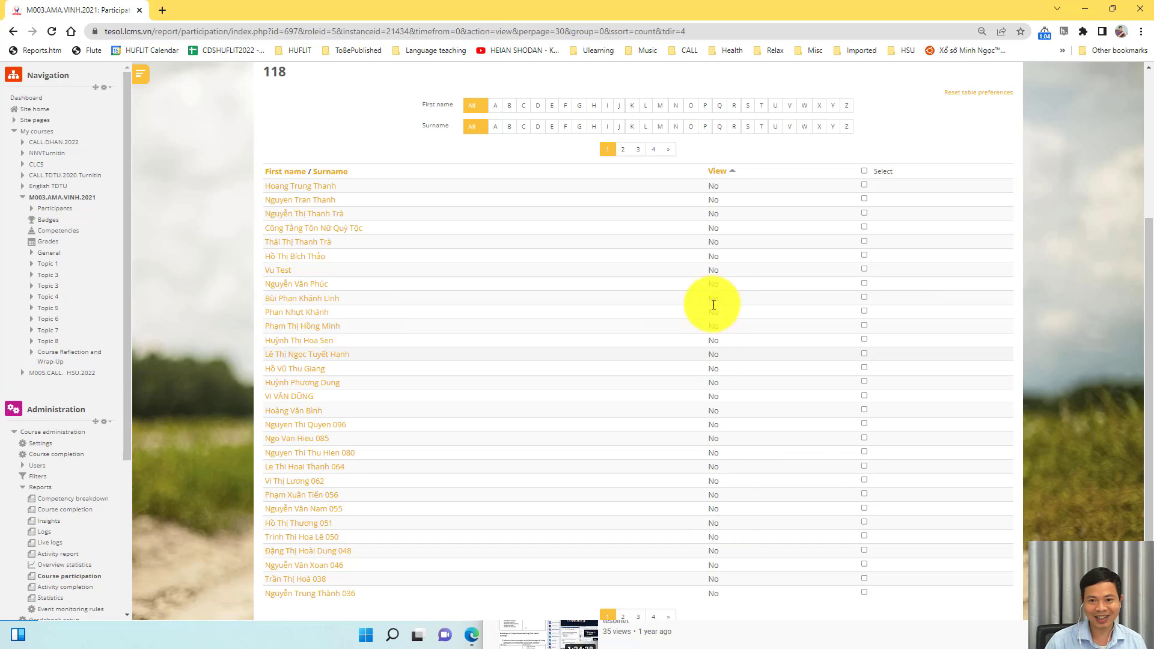
{"action": "left_click", "coordinate": [718, 172]}
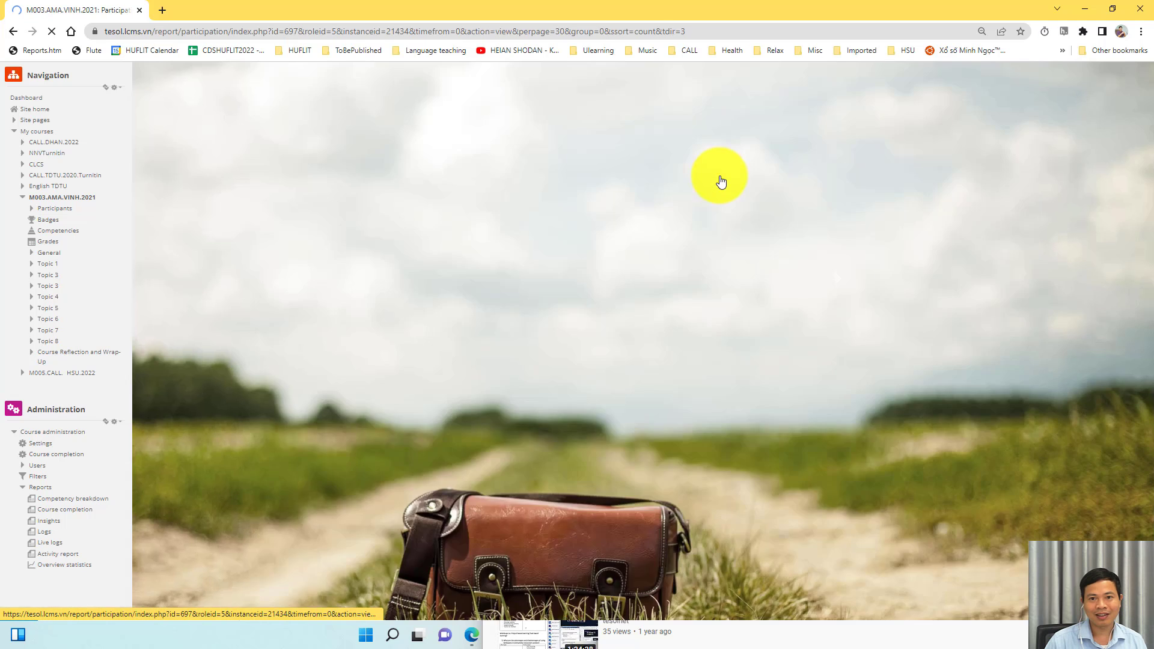
{"action": "scroll", "coordinate": [727, 373], "scroll_direction": "down", "scroll_amount": 4}
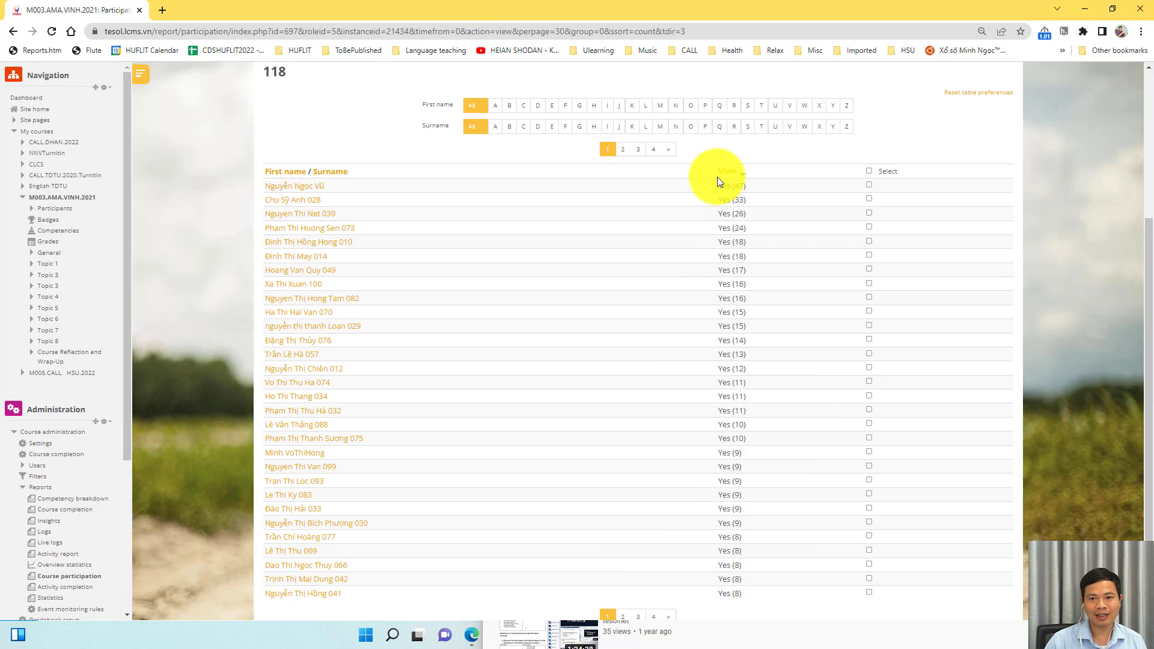
{"action": "scroll", "coordinate": [471, 363], "scroll_direction": "down", "scroll_amount": 2}
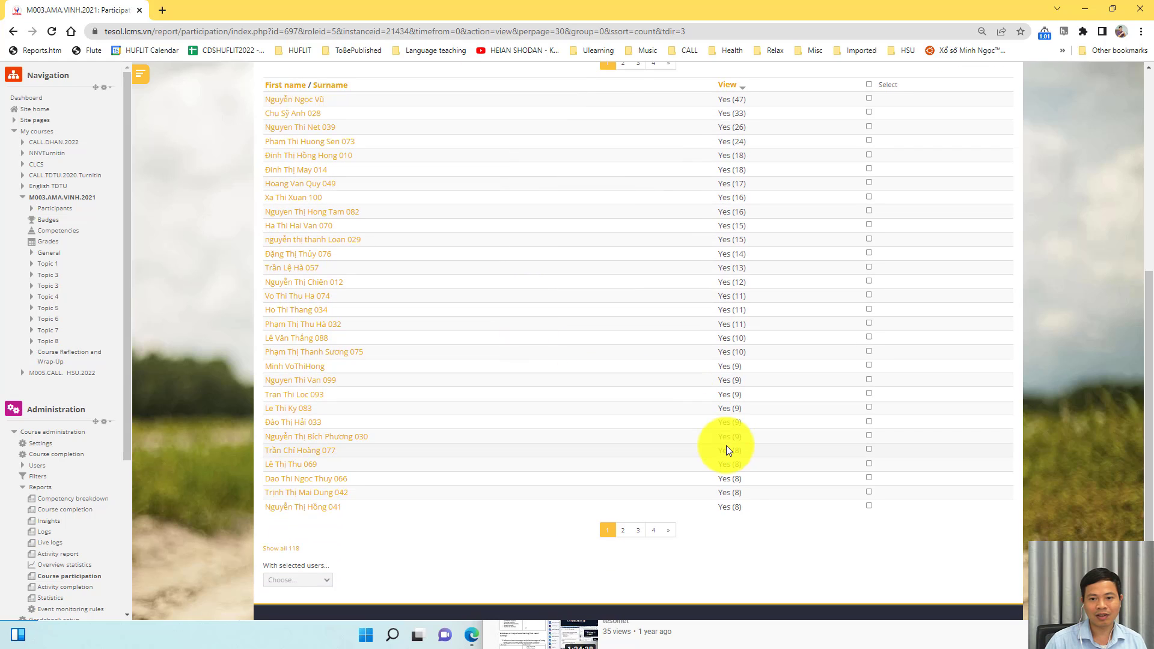
{"action": "scroll", "coordinate": [725, 450], "scroll_direction": "up", "scroll_amount": 6}
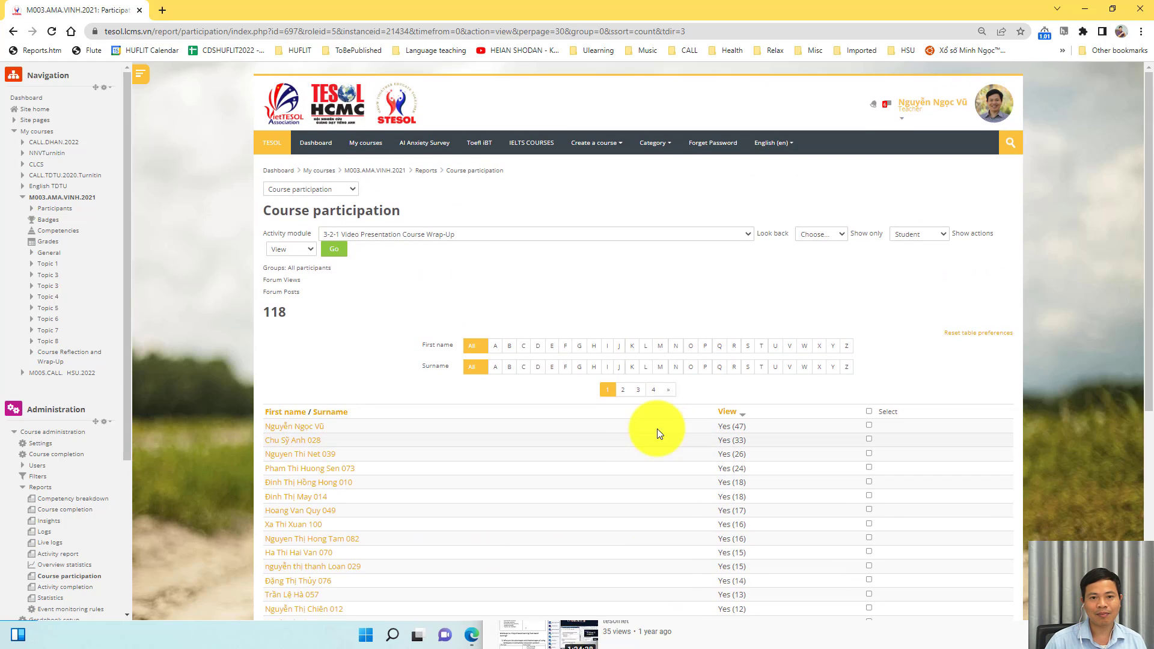
- Generate the student View report for the forum "What are common pronunciation mistakes of Vietnamese learners?" and sort it by views
{"action": "left_click", "coordinate": [479, 237]}
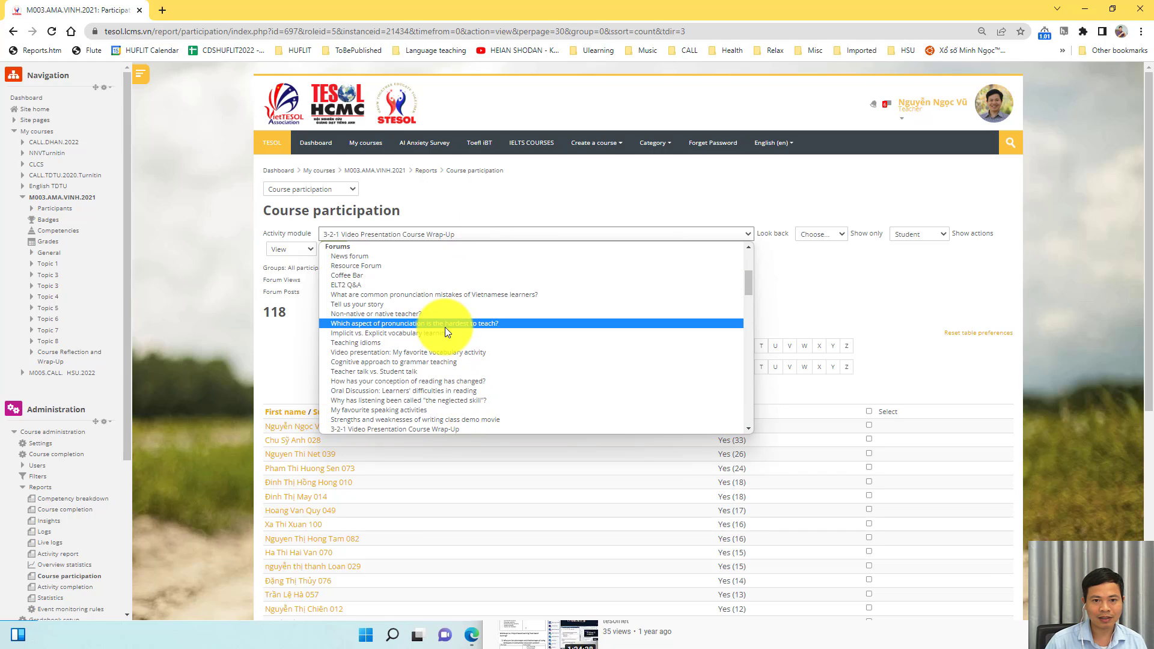
{"action": "left_click", "coordinate": [431, 293]}
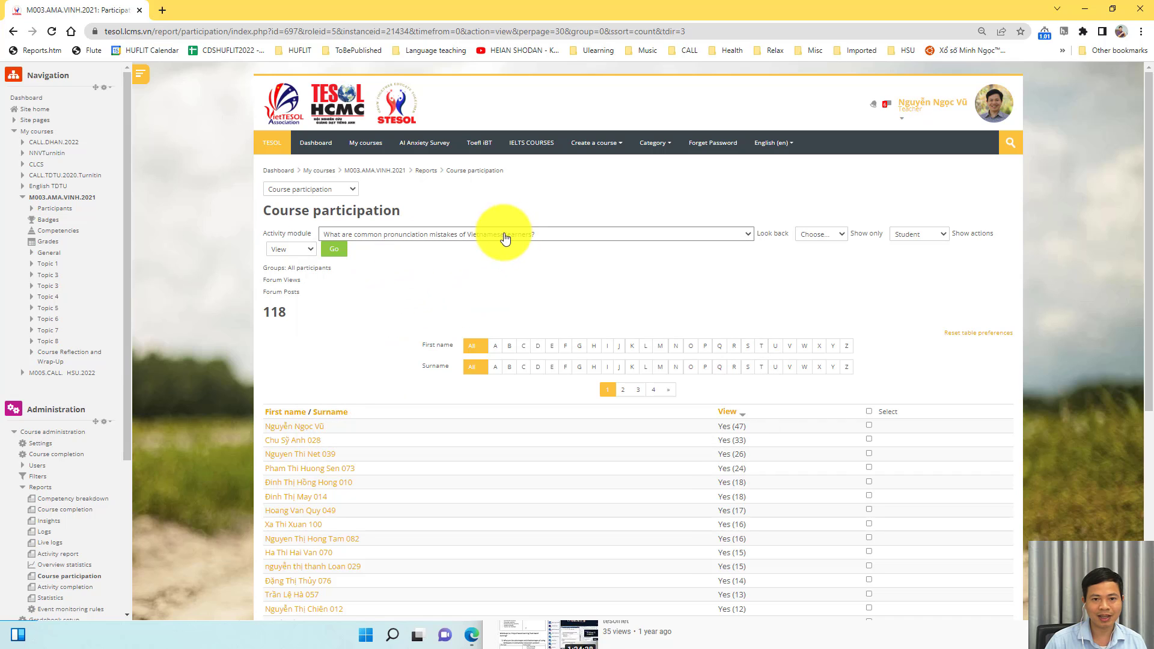
{"action": "left_click", "coordinate": [334, 249]}
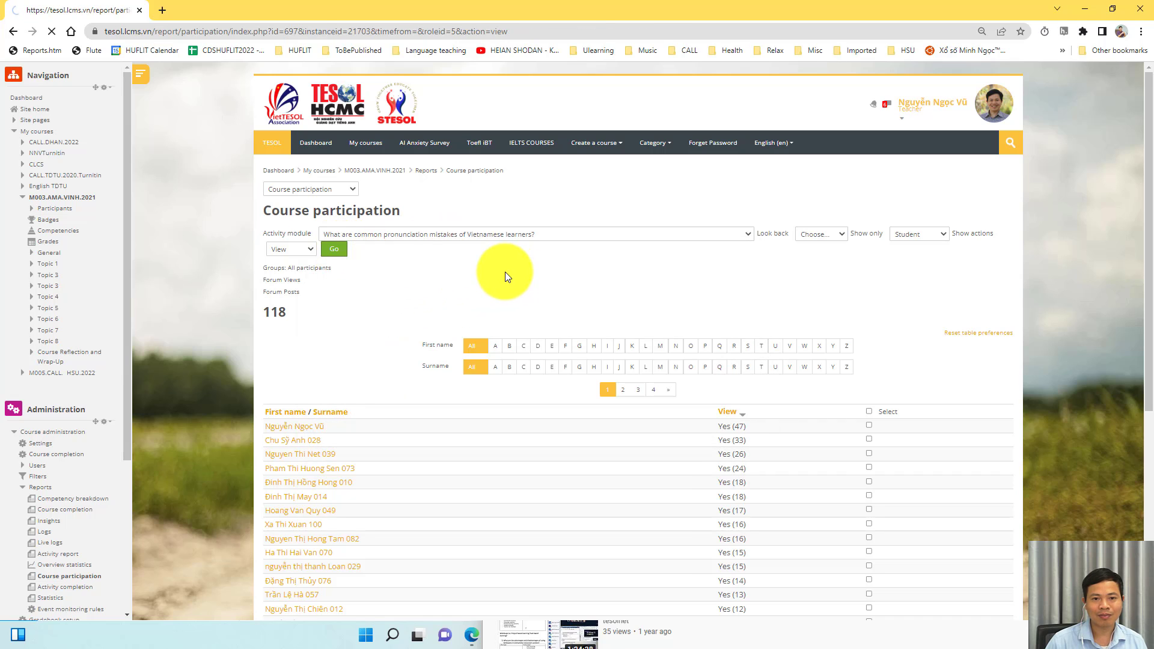
{"action": "left_click", "coordinate": [738, 401]}
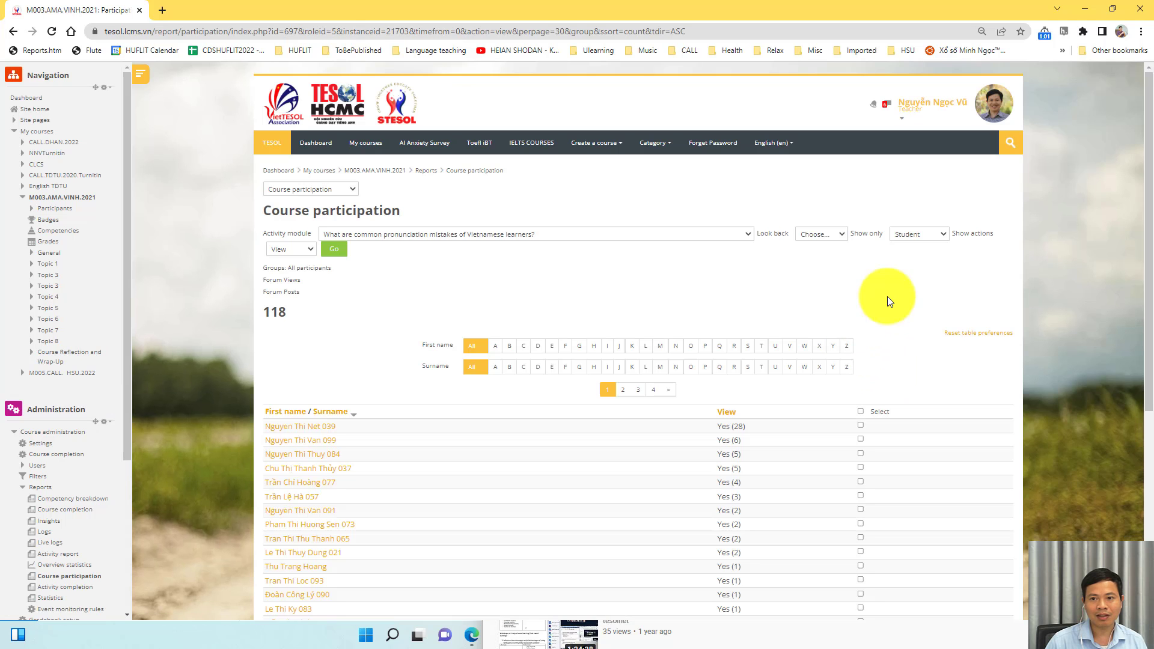
- Look through the forum's participant list and view the profile of the student with the most views, returning to the participation report
{"action": "scroll", "coordinate": [702, 400], "scroll_direction": "down", "scroll_amount": 2}
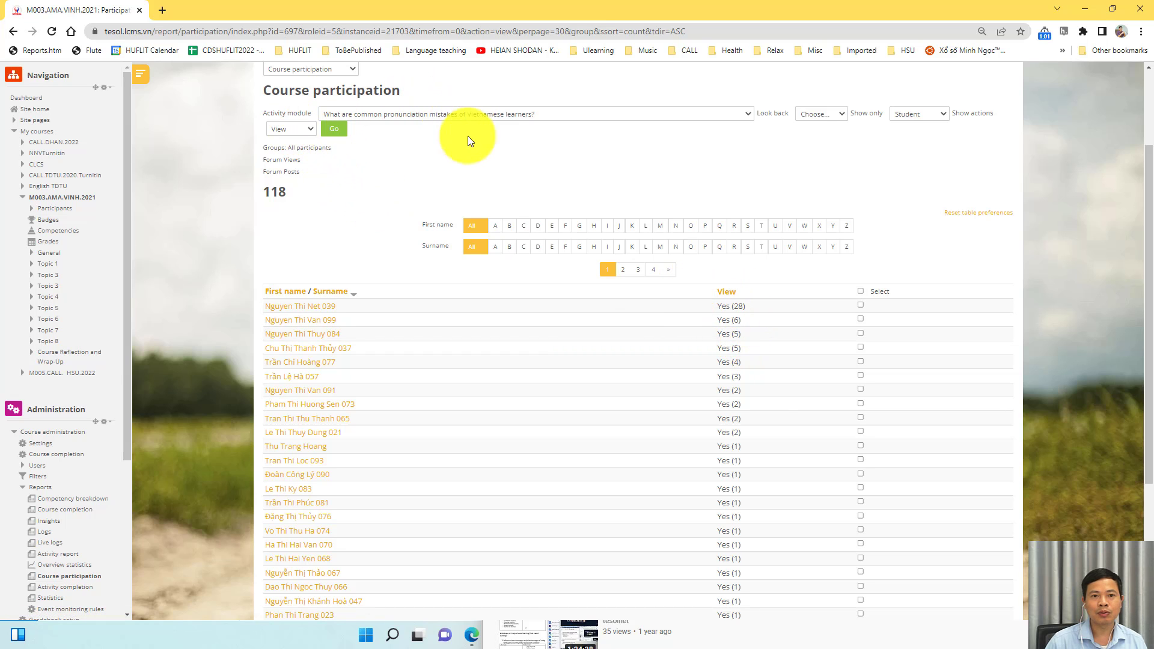
{"action": "scroll", "coordinate": [471, 356], "scroll_direction": "down", "scroll_amount": 3}
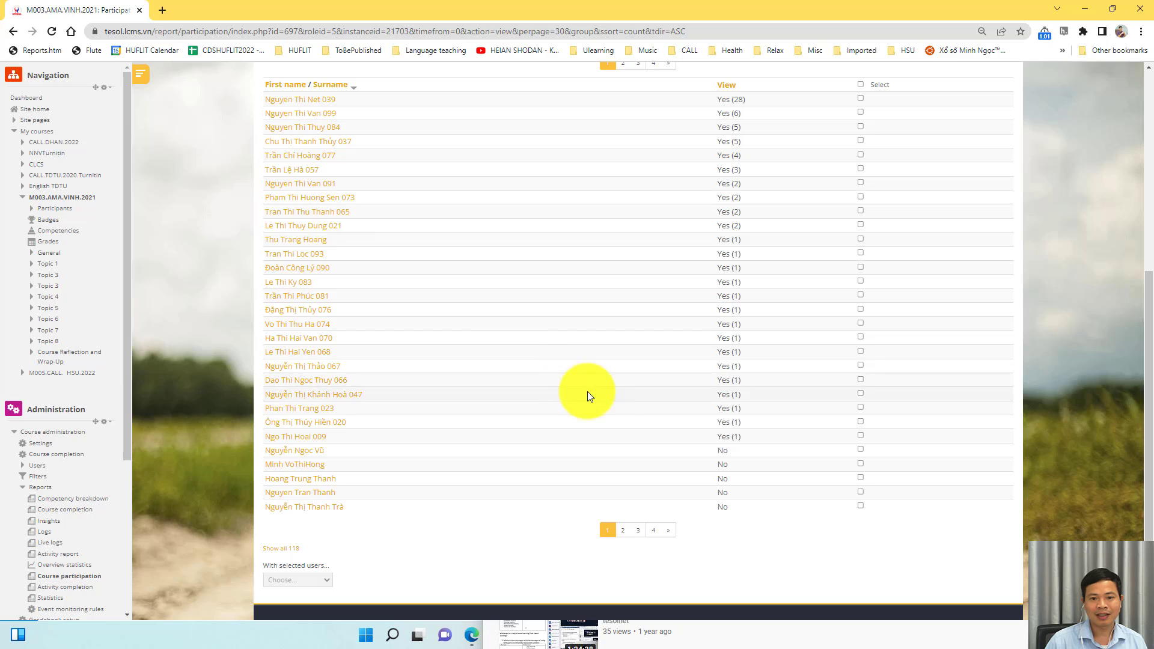
{"action": "scroll", "coordinate": [596, 401], "scroll_direction": "up", "scroll_amount": 3}
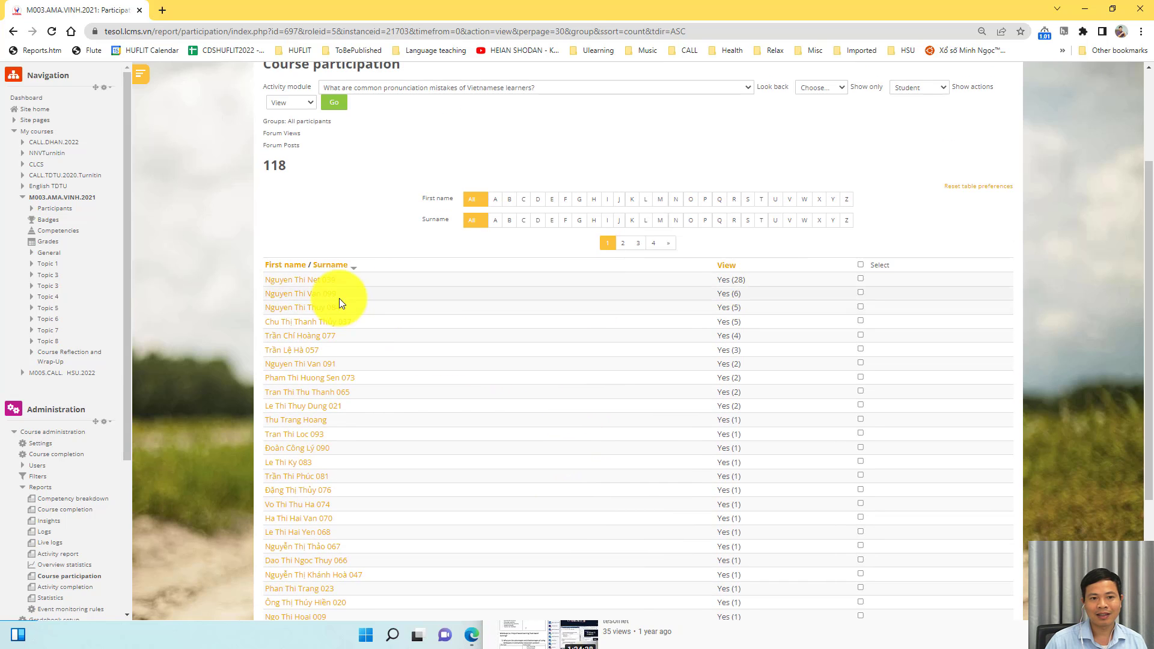
{"action": "left_click", "coordinate": [303, 282]}
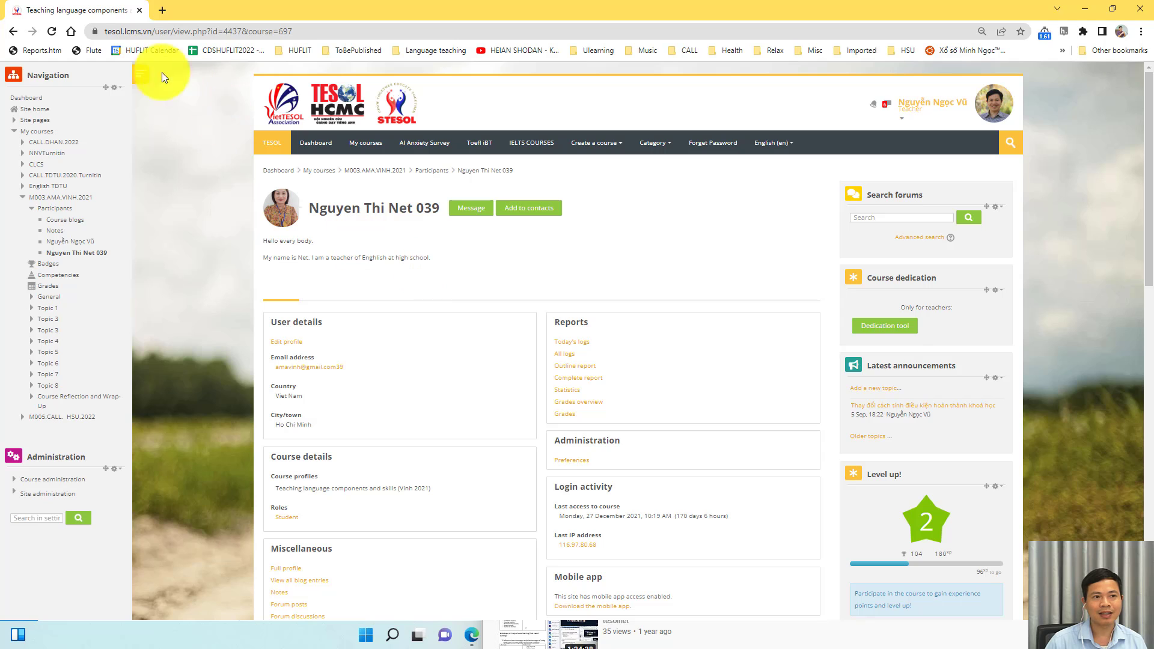
{"action": "left_click", "coordinate": [13, 32]}
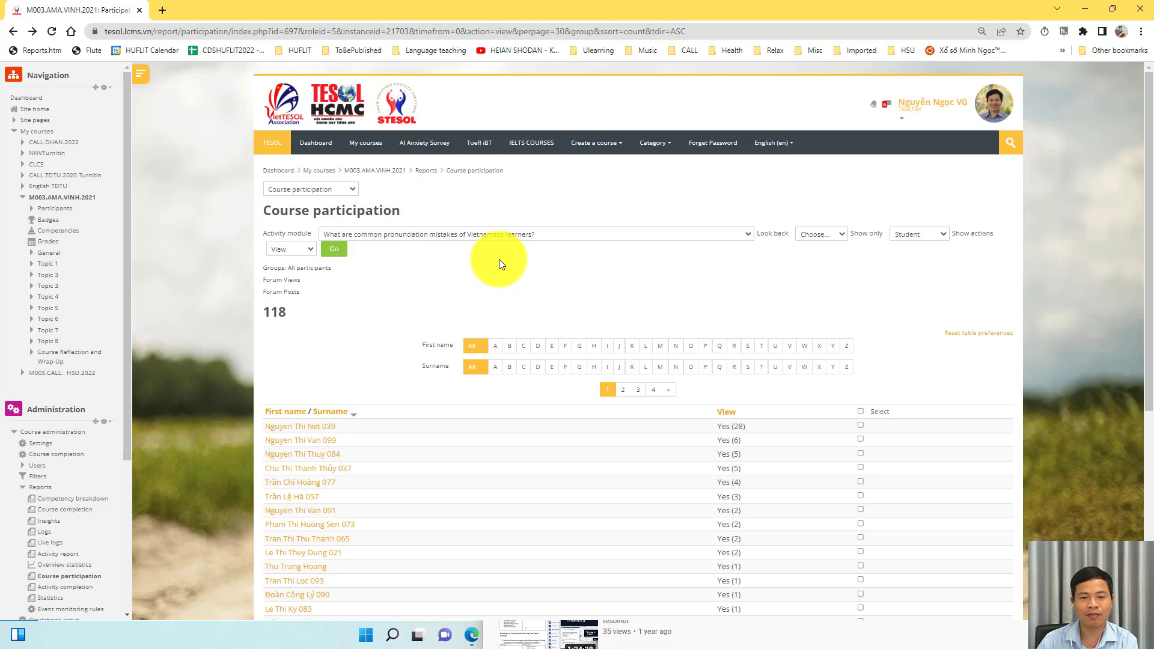
- Browse the activity modules available for the participation report, from assignments through forums to pages
{"action": "left_click", "coordinate": [508, 234]}
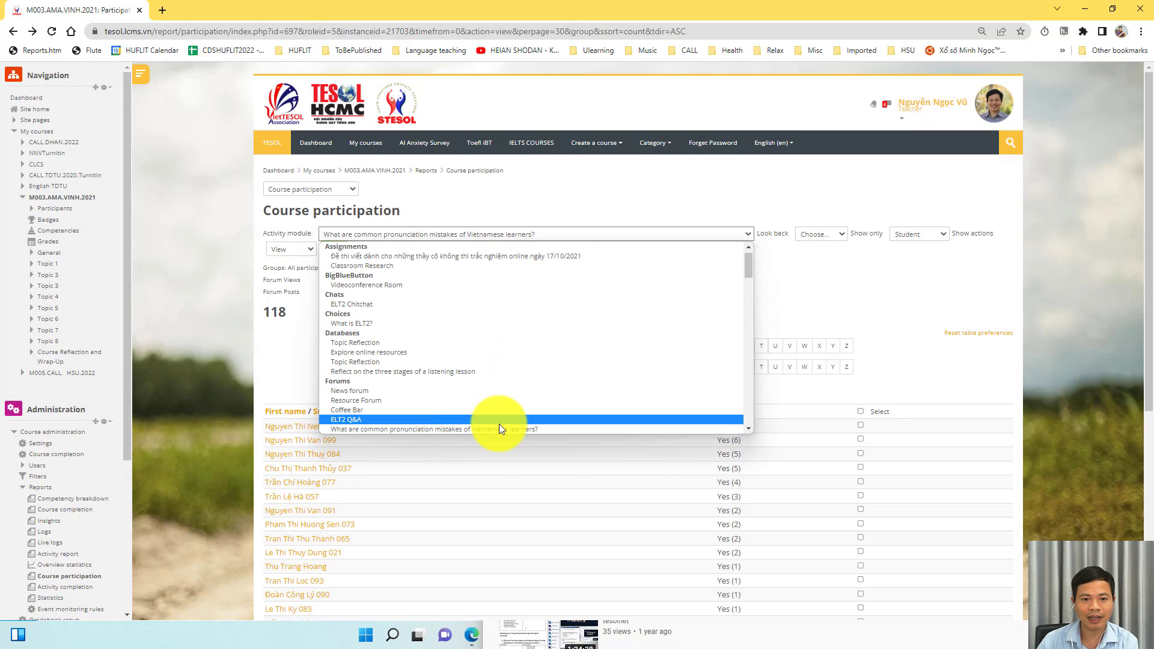
{"action": "scroll", "coordinate": [499, 421], "scroll_direction": "down", "scroll_amount": 5}
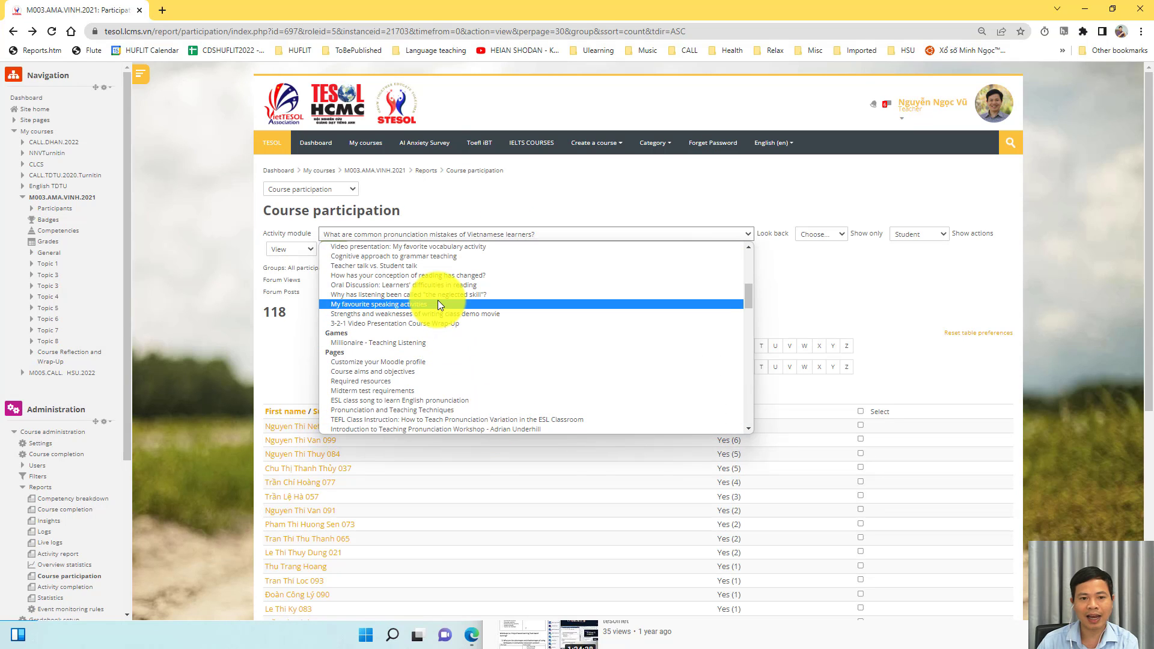